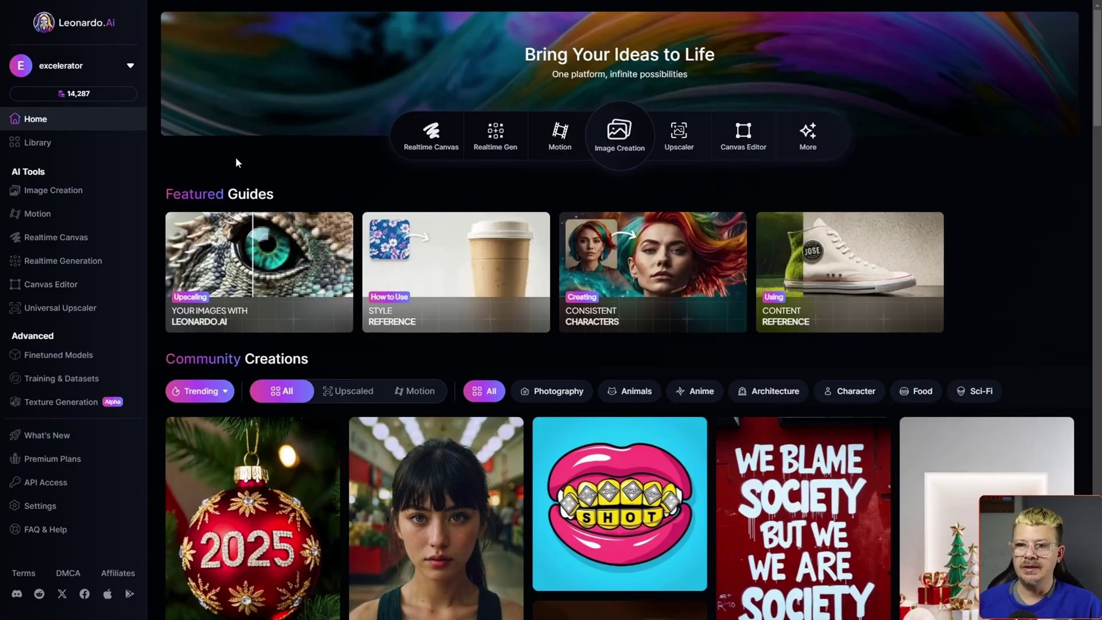
Step: In Image Creation's Flow State mode, generate images for the prompt 'dogs in the park'
{"action": "left_click", "coordinate": [636, 147]}
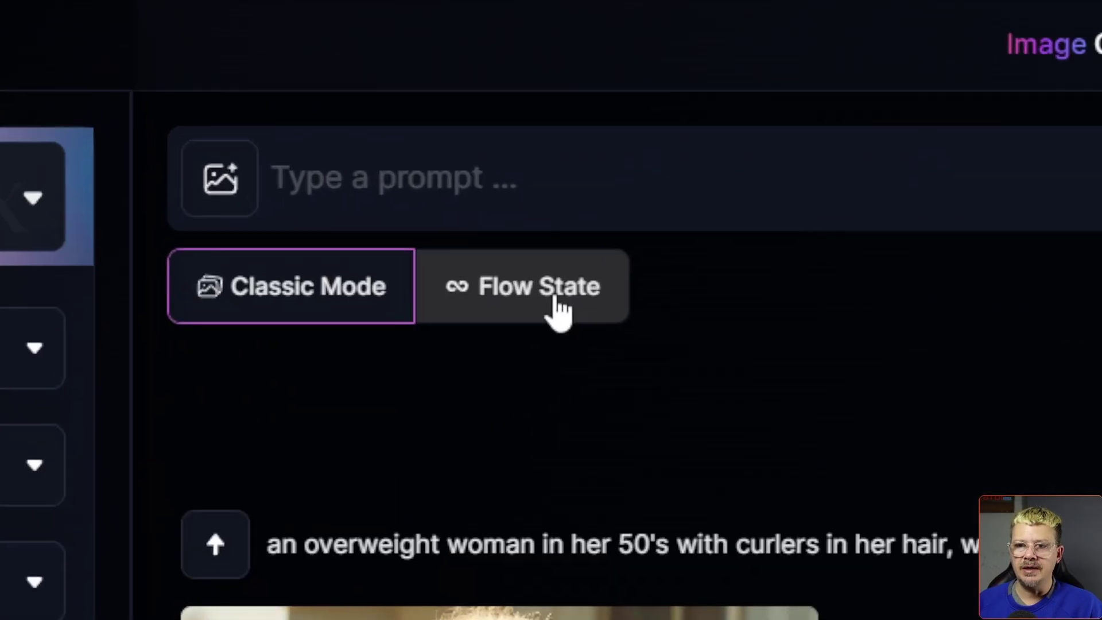
{"action": "left_click", "coordinate": [557, 305]}
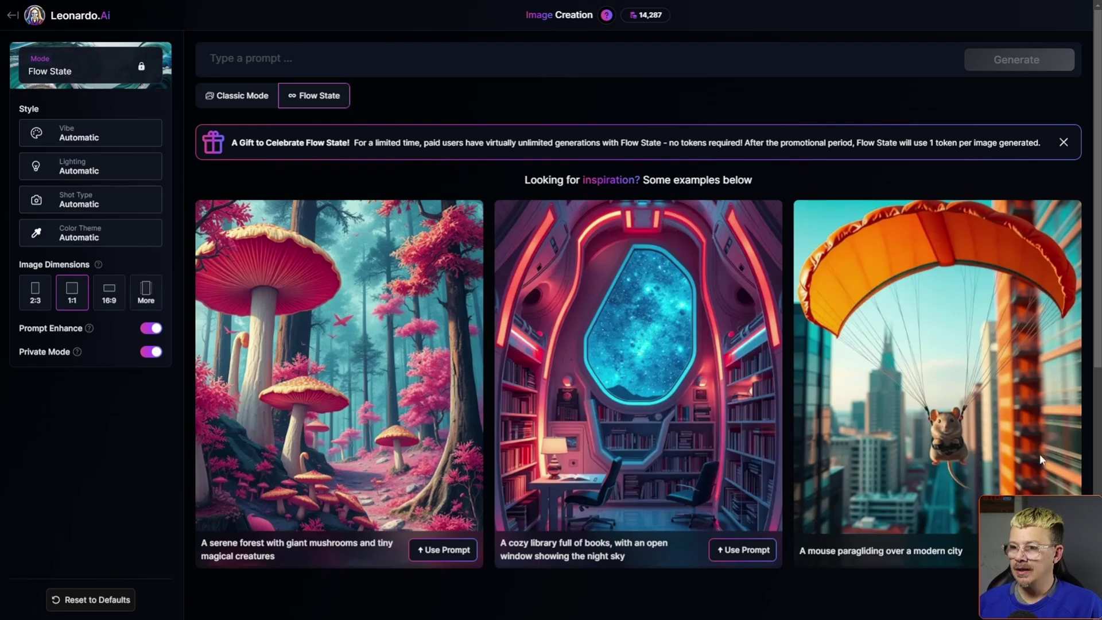
{"action": "left_click", "coordinate": [290, 60]}
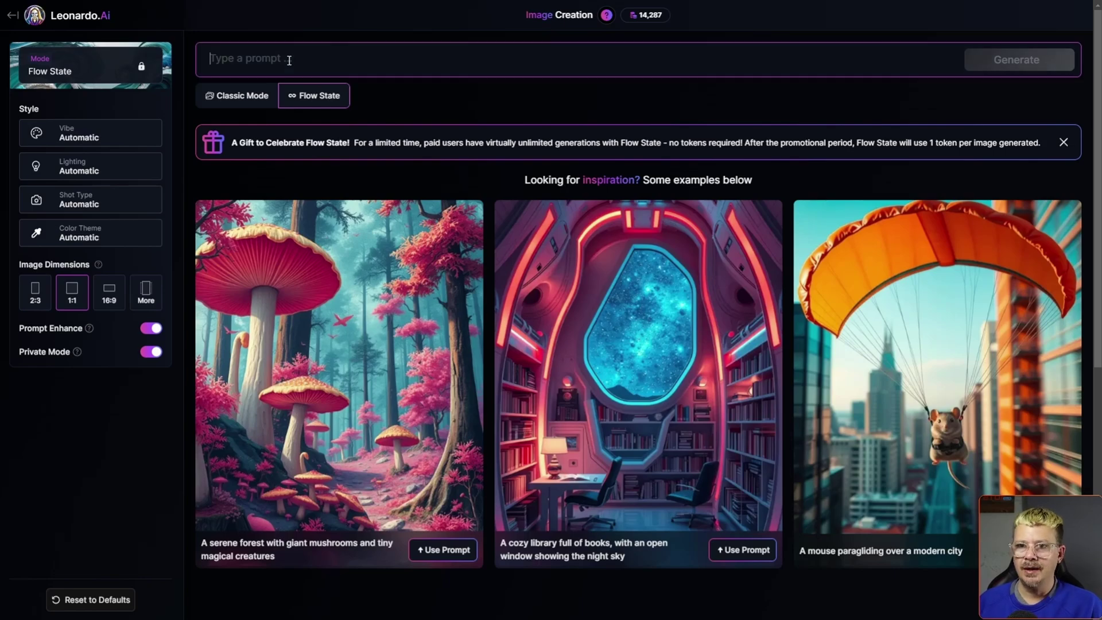
{"action": "type", "text": "dogs in the park"}
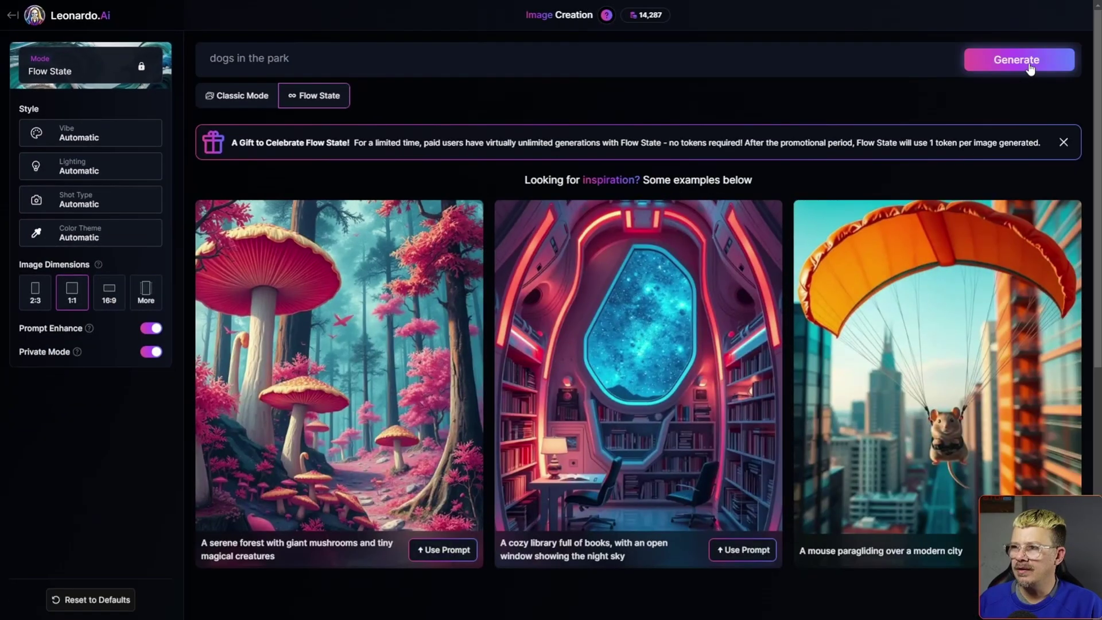
{"action": "left_click", "coordinate": [1024, 60]}
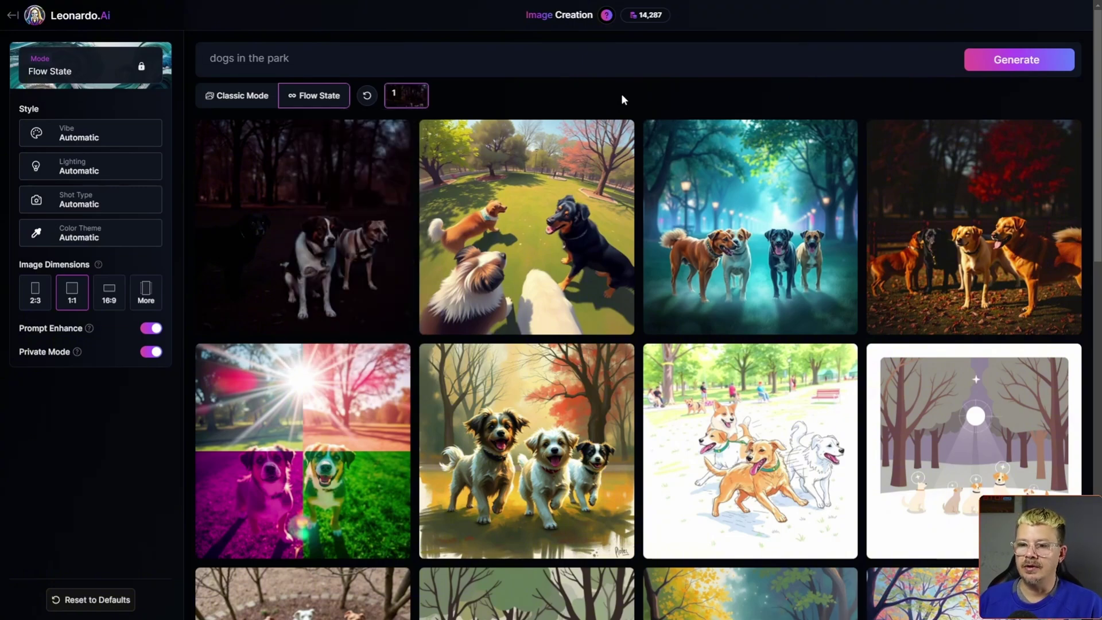
{"action": "mouse_move", "coordinate": [330, 238]}
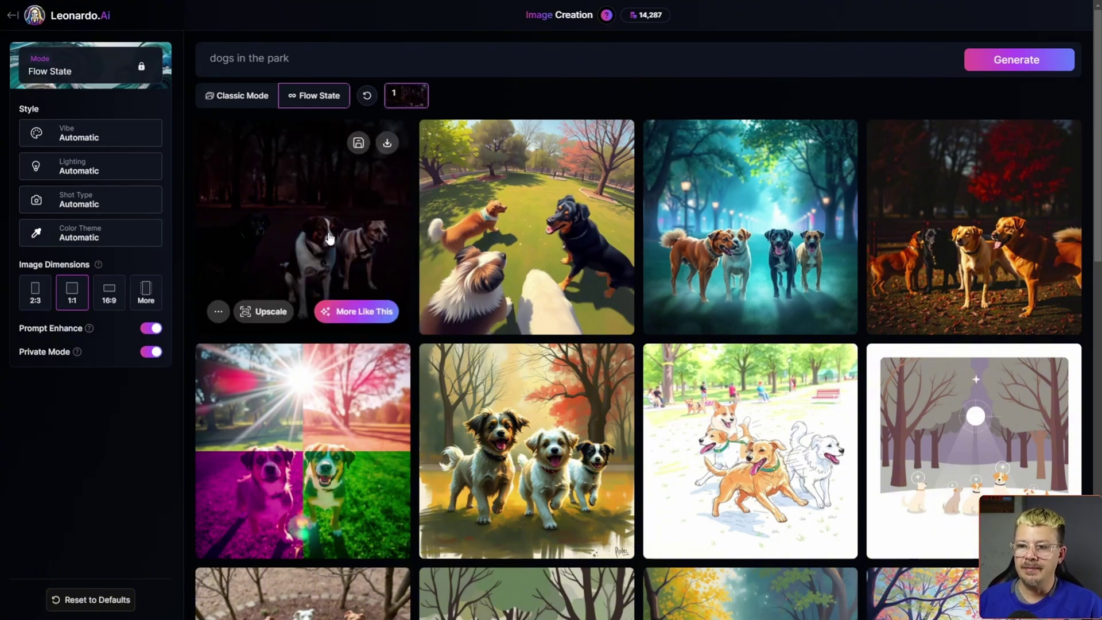
{"action": "mouse_move", "coordinate": [757, 241]}
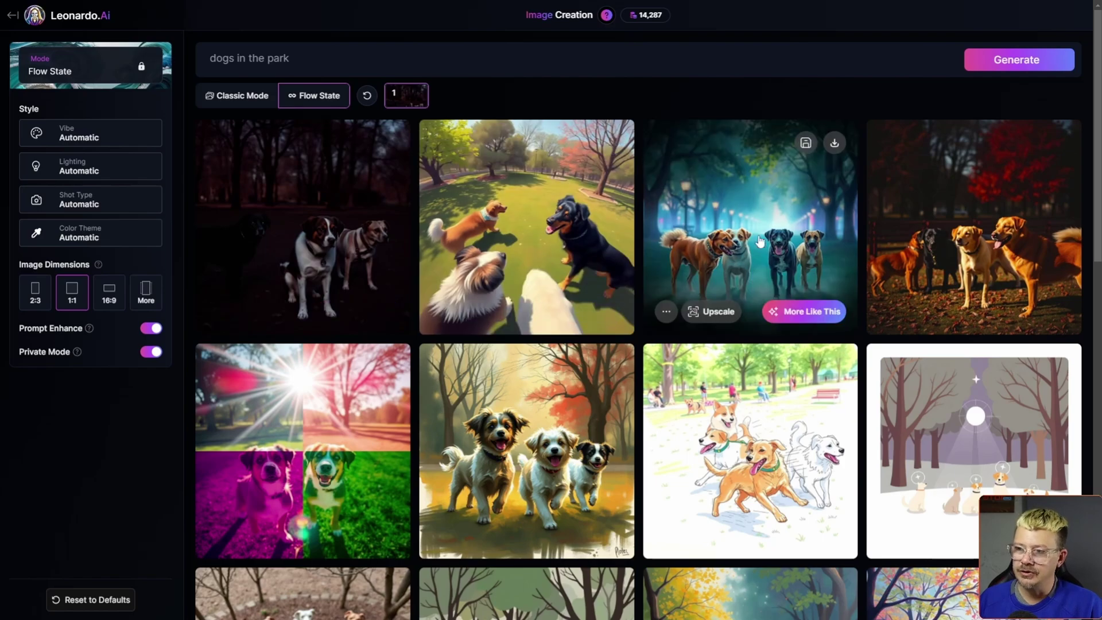
{"action": "mouse_move", "coordinate": [556, 260]}
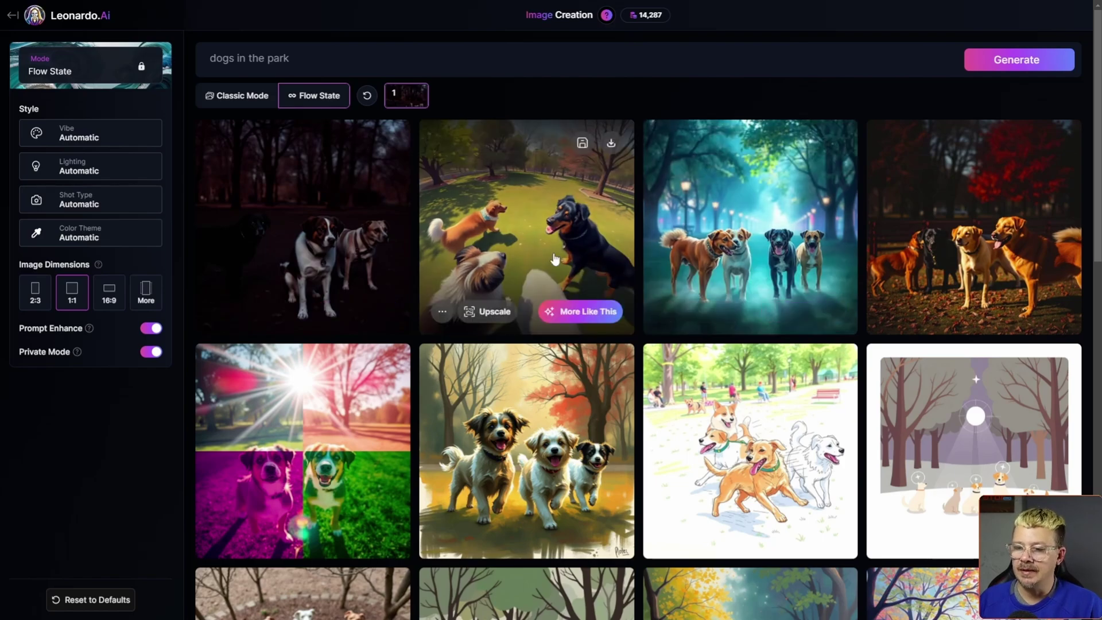
{"action": "scroll", "coordinate": [544, 333], "scroll_direction": "down", "scroll_amount": 5}
{"action": "scroll", "coordinate": [545, 333], "scroll_direction": "down", "scroll_amount": 3}
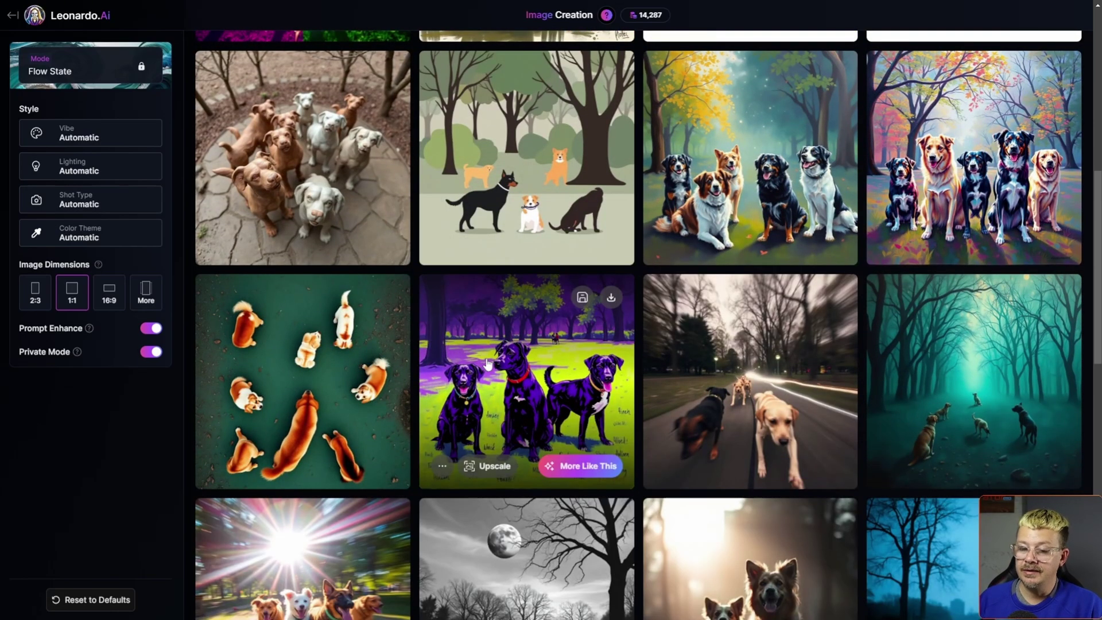
{"action": "scroll", "coordinate": [487, 364], "scroll_direction": "down", "scroll_amount": 3}
{"action": "scroll", "coordinate": [610, 99], "scroll_direction": "up", "scroll_amount": 10}
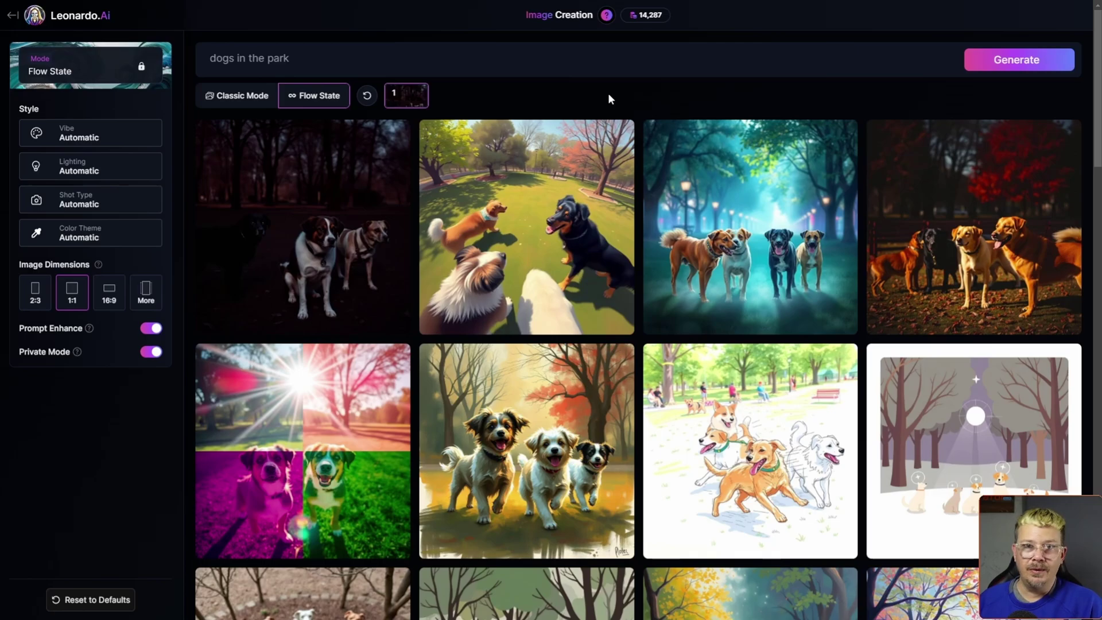
{"action": "scroll", "coordinate": [610, 99], "scroll_direction": "down", "scroll_amount": 12}
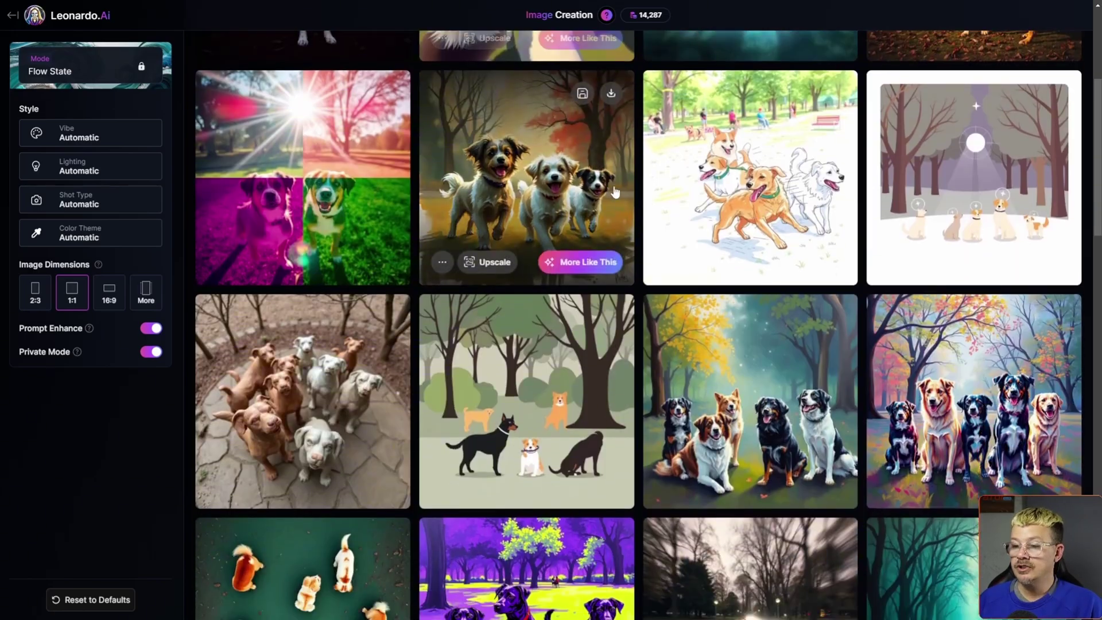
{"action": "scroll", "coordinate": [616, 192], "scroll_direction": "down", "scroll_amount": 6}
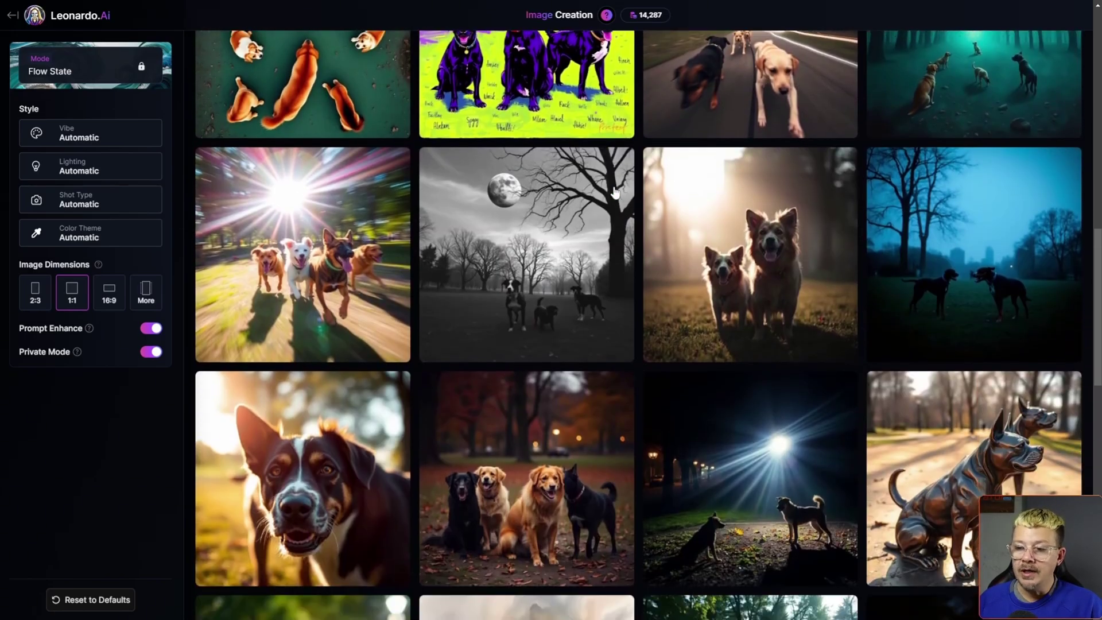
{"action": "scroll", "coordinate": [615, 192], "scroll_direction": "up", "scroll_amount": 3}
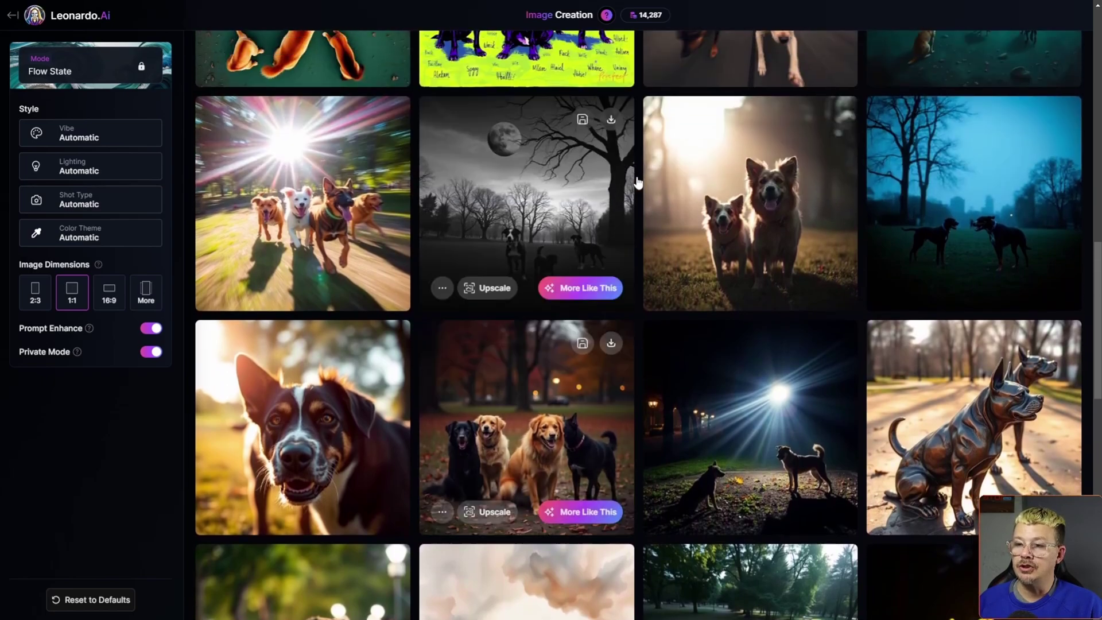
Step: Preview the black-and-white moonlit dogs image full size, then save it to the library
{"action": "left_click", "coordinate": [483, 229]}
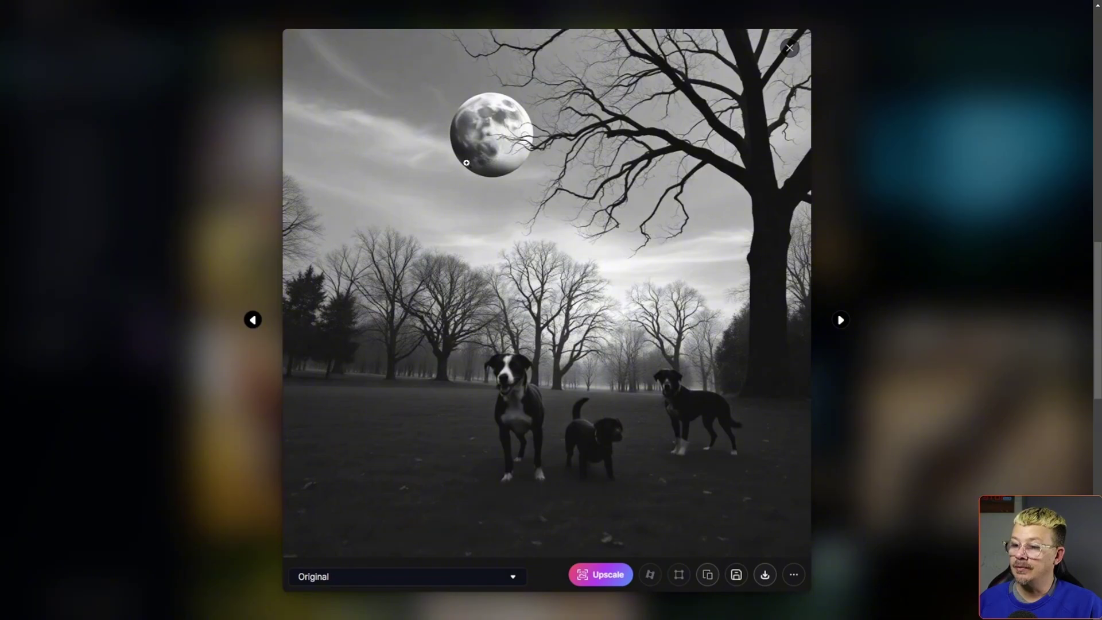
{"action": "left_click", "coordinate": [790, 49]}
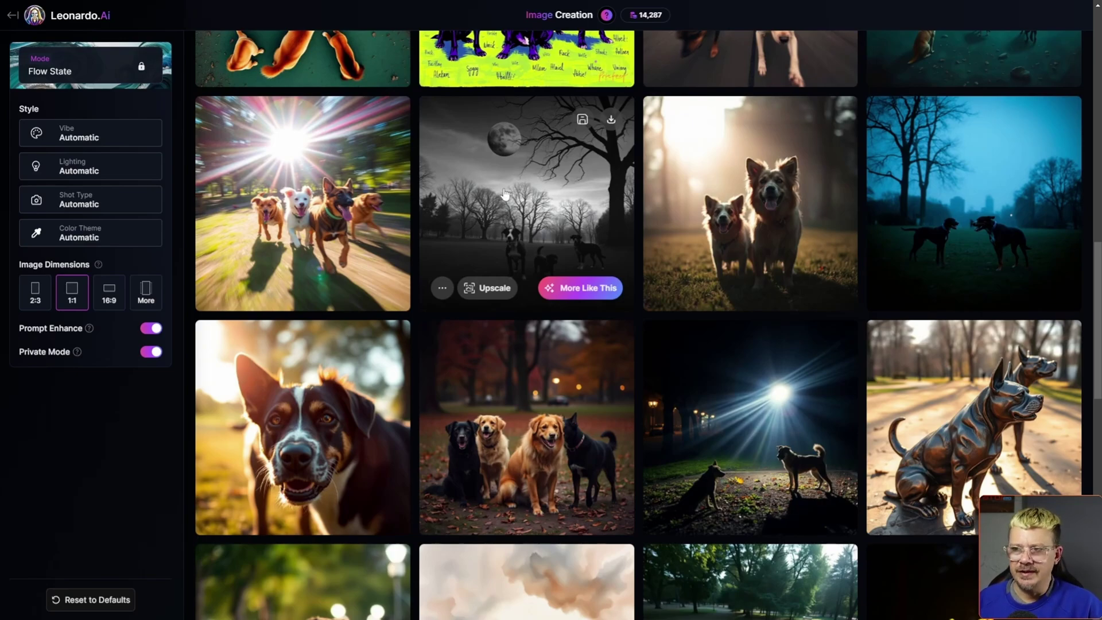
{"action": "left_click", "coordinate": [583, 121]}
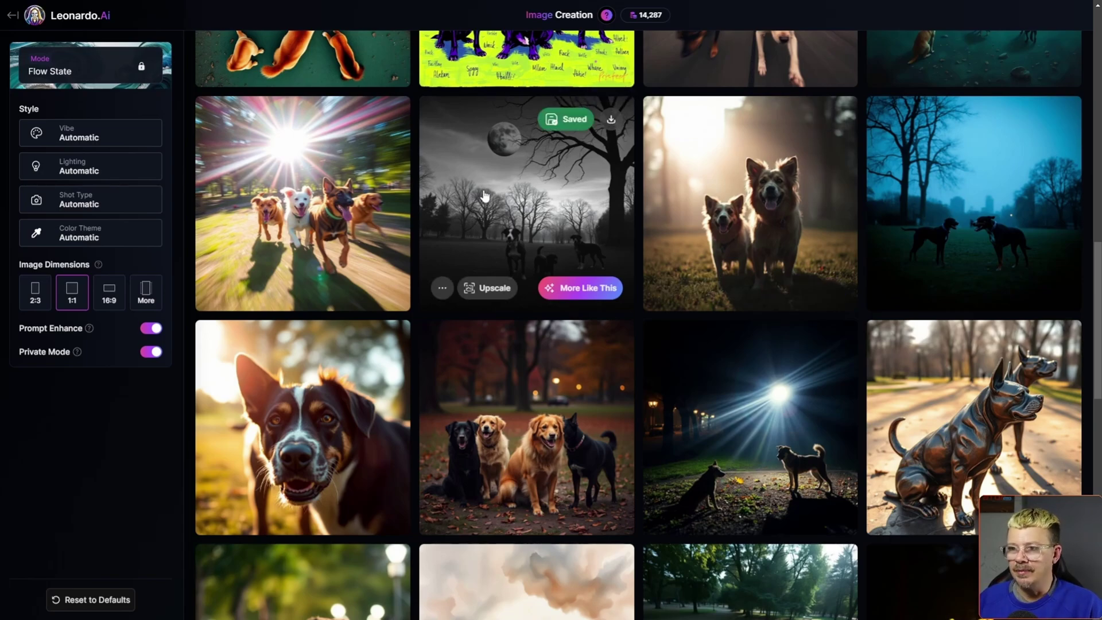
Step: Scroll down the feed to load rows of robotic dogs, wooden sculptures and an overhead park scene
{"action": "scroll", "coordinate": [579, 203], "scroll_direction": "down", "scroll_amount": 10}
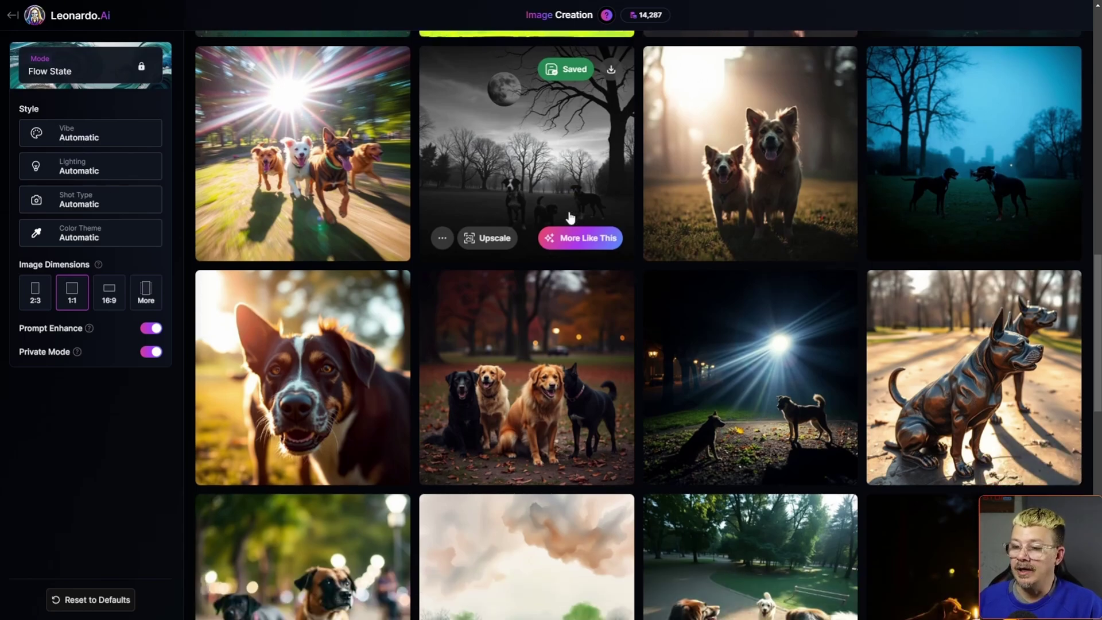
{"action": "scroll", "coordinate": [577, 289], "scroll_direction": "down", "scroll_amount": 10}
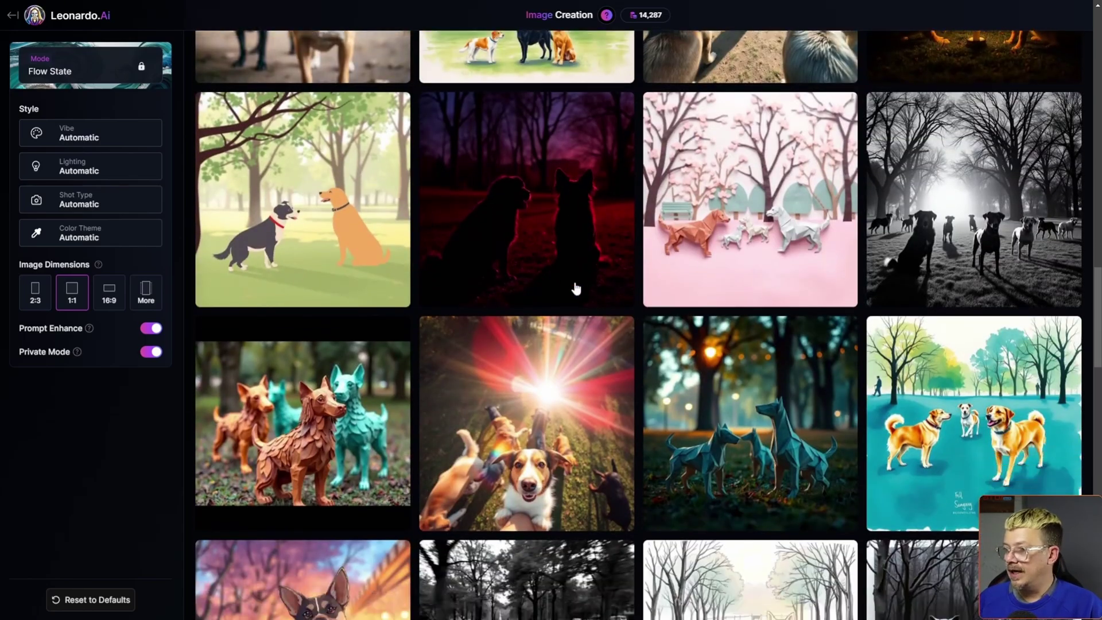
{"action": "scroll", "coordinate": [576, 287], "scroll_direction": "down", "scroll_amount": 5}
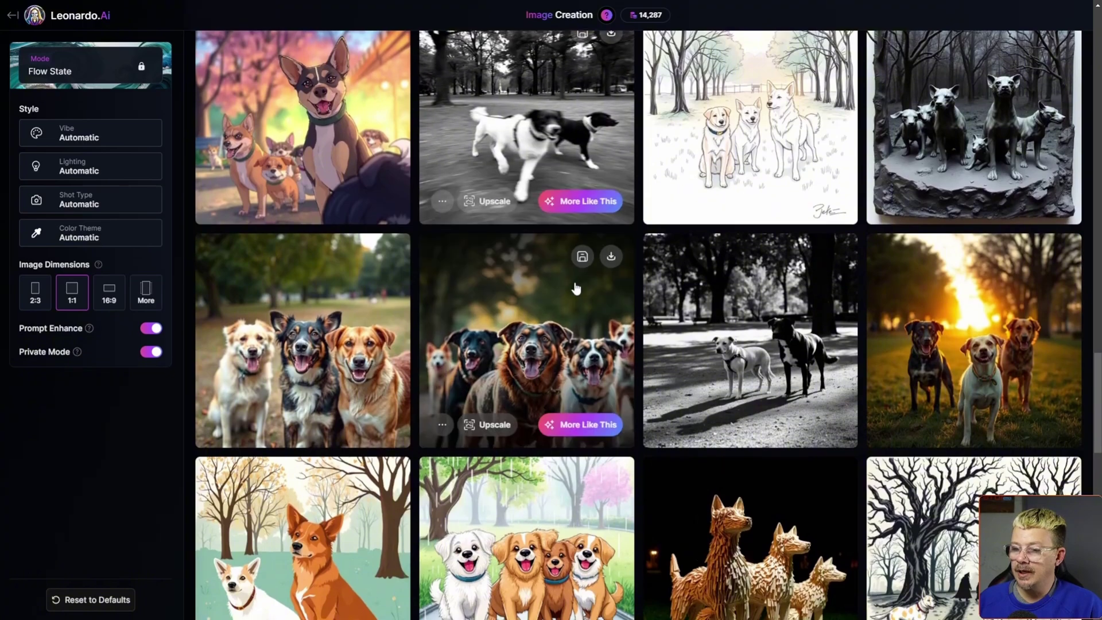
{"action": "scroll", "coordinate": [576, 289], "scroll_direction": "down", "scroll_amount": 6}
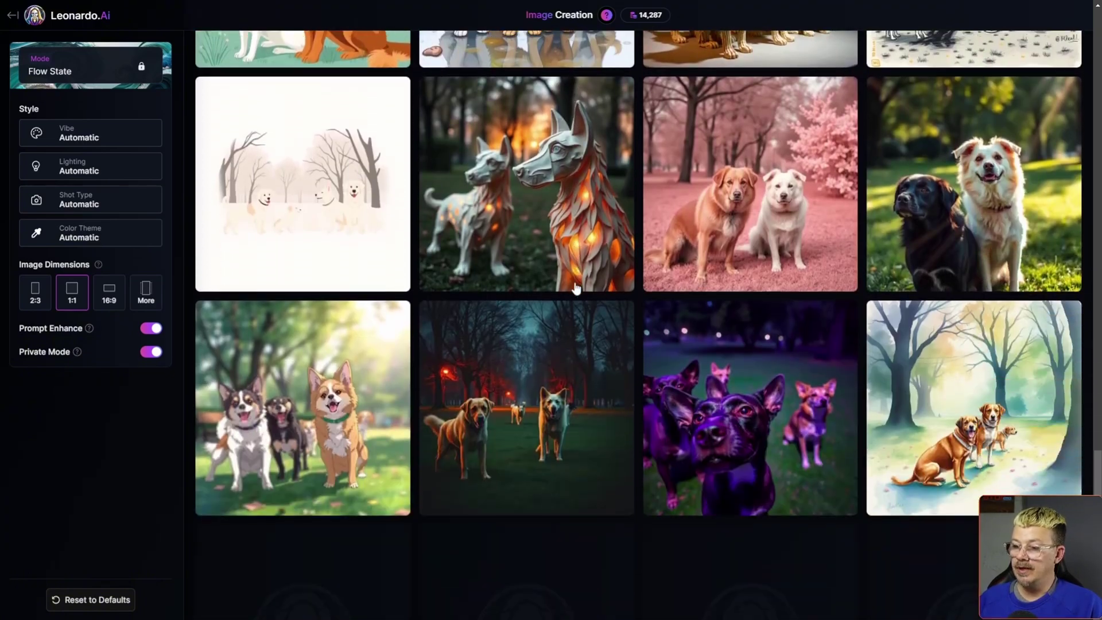
{"action": "scroll", "coordinate": [577, 289], "scroll_direction": "down", "scroll_amount": 6}
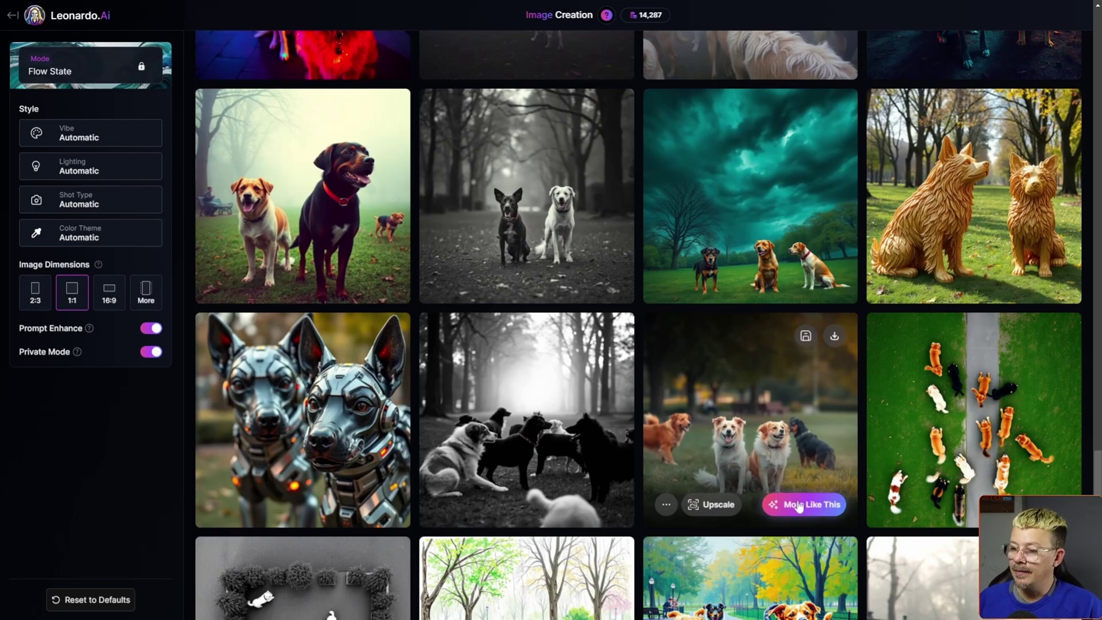
Step: Generate more images matching the chosen image's Dreamy shot type and Complimentary colour theme
{"action": "mouse_move", "coordinate": [799, 508]}
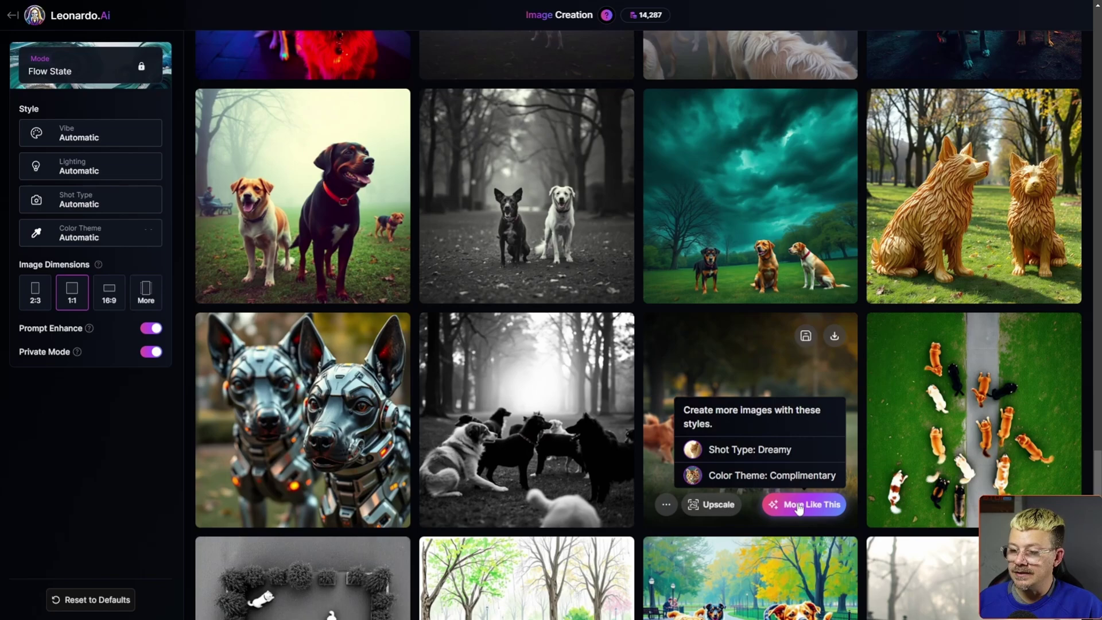
{"action": "left_click", "coordinate": [799, 505]}
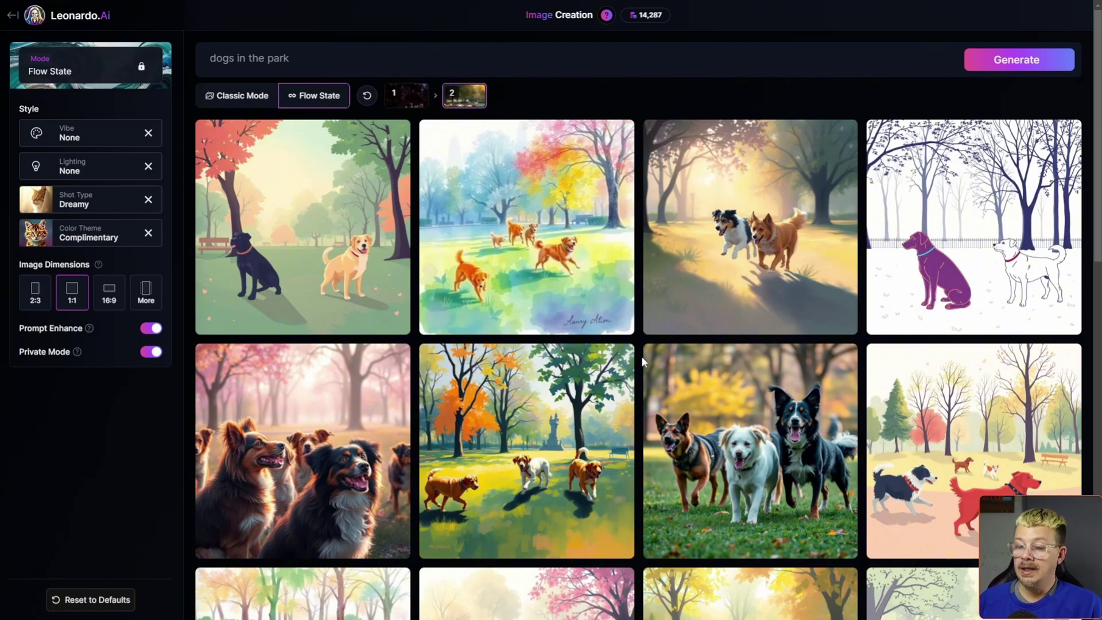
{"action": "scroll", "coordinate": [642, 355], "scroll_direction": "down", "scroll_amount": 7}
{"action": "scroll", "coordinate": [642, 356], "scroll_direction": "down", "scroll_amount": 4}
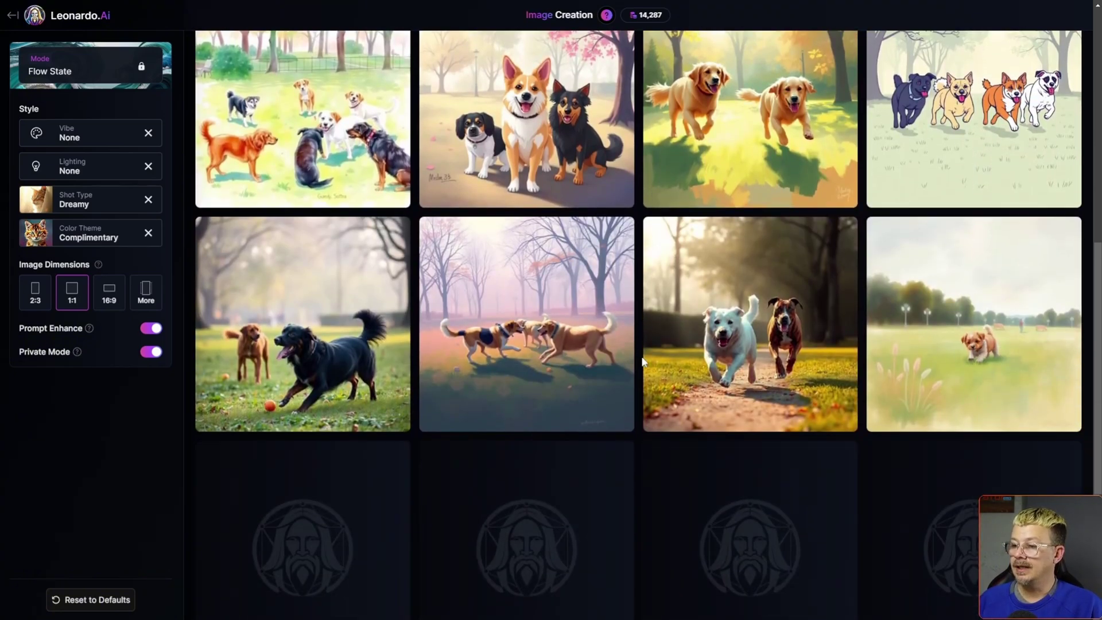
Step: Start a third Flow State round from the three-dogs image with a golden-hour prompt
{"action": "mouse_move", "coordinate": [726, 344]}
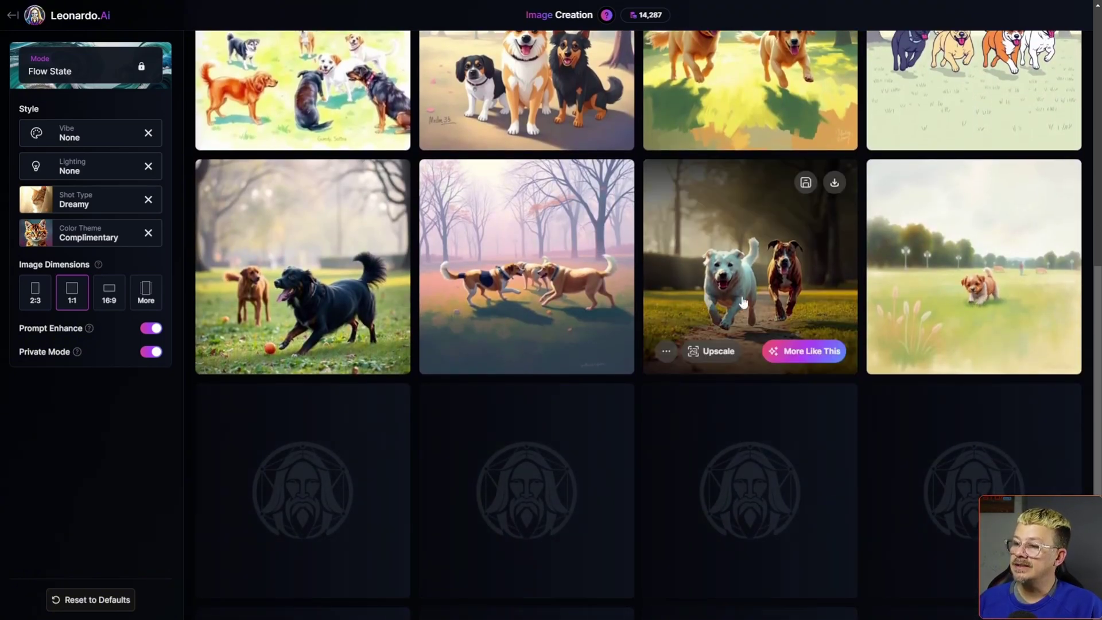
{"action": "scroll", "coordinate": [775, 304], "scroll_direction": "down", "scroll_amount": 3}
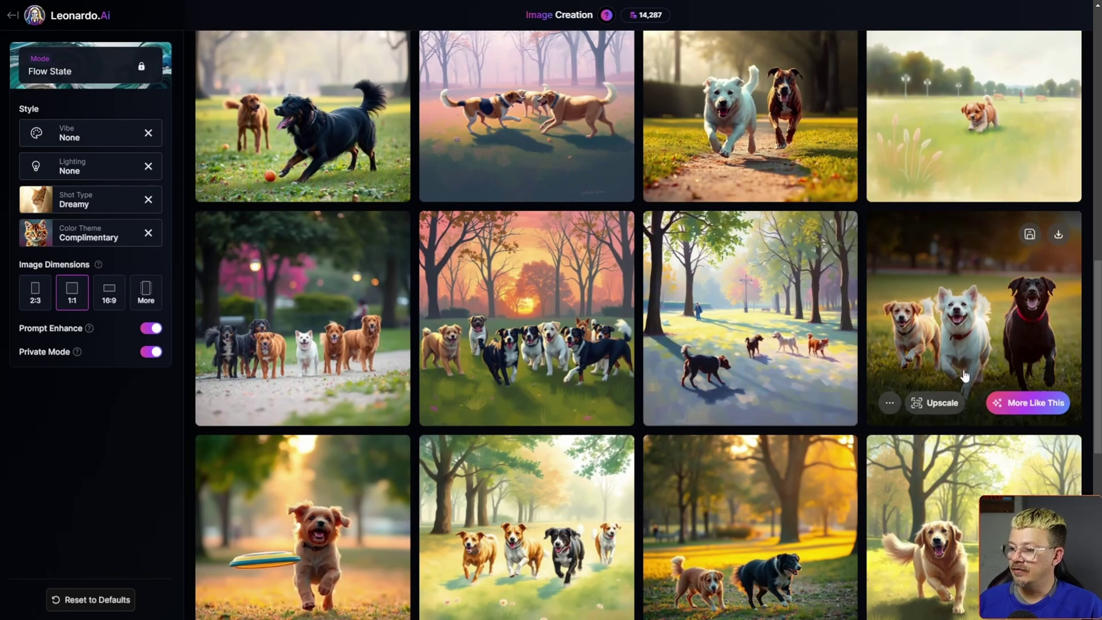
{"action": "left_click", "coordinate": [1027, 402]}
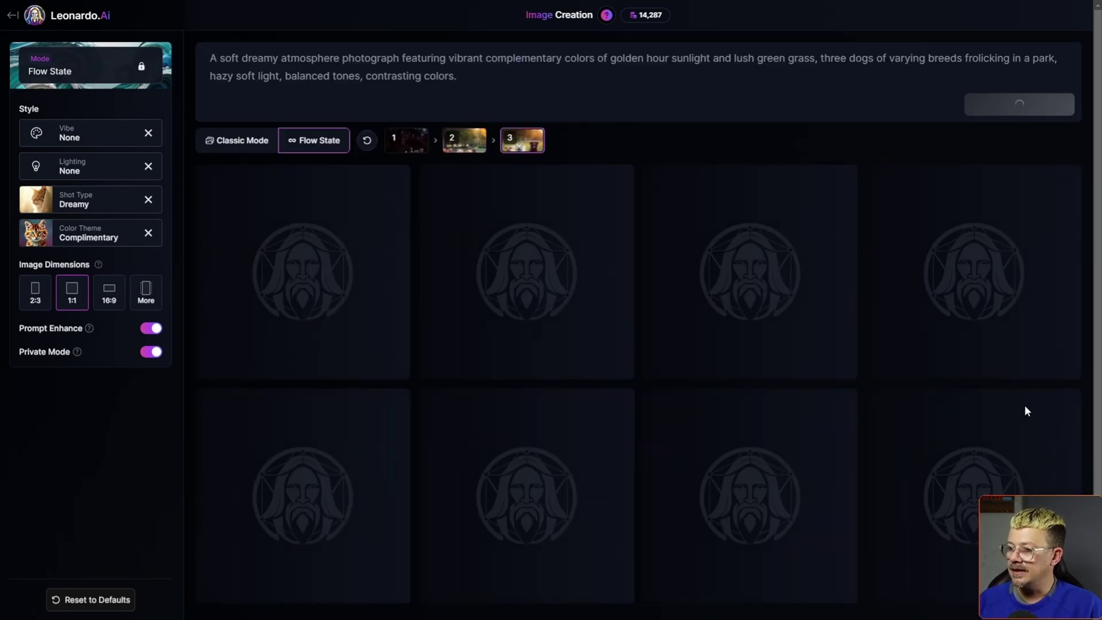
Step: Scroll through the finished sunlit, photorealistic images of small dog groups running on park grass
{"action": "scroll", "coordinate": [982, 287], "scroll_direction": "down", "scroll_amount": 3}
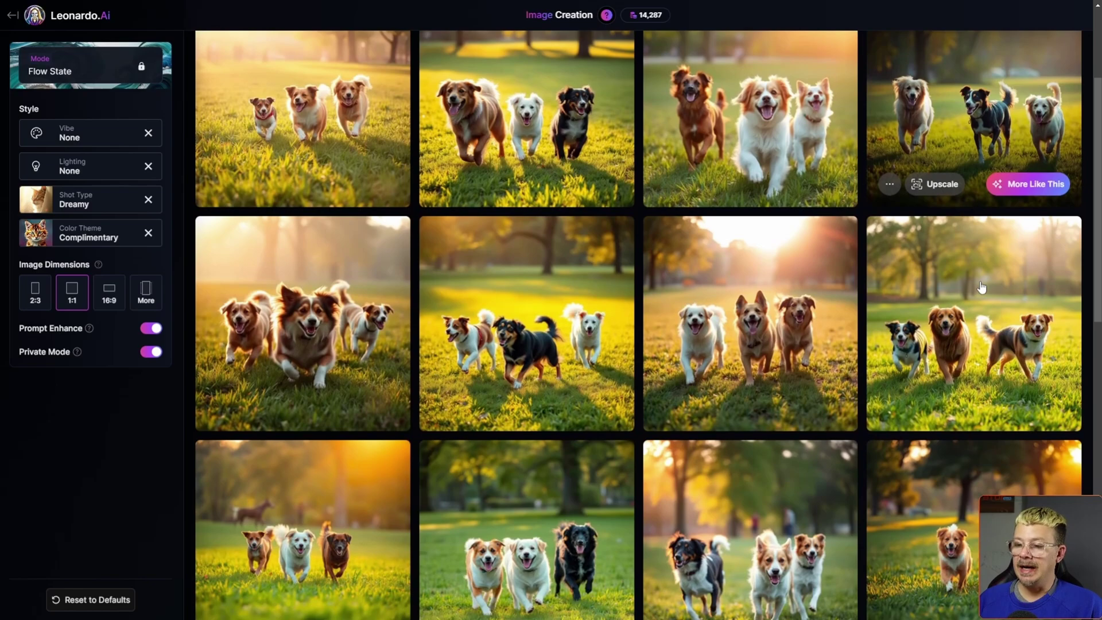
{"action": "scroll", "coordinate": [982, 287], "scroll_direction": "down", "scroll_amount": 2}
{"action": "scroll", "coordinate": [981, 287], "scroll_direction": "down", "scroll_amount": 1}
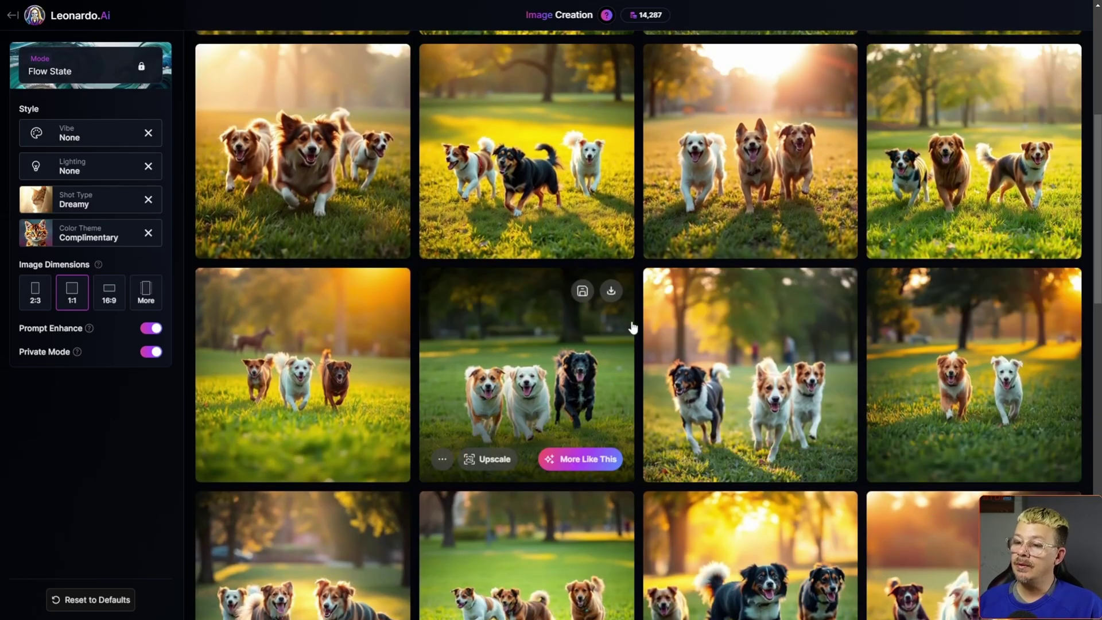
{"action": "scroll", "coordinate": [827, 270], "scroll_direction": "down", "scroll_amount": 3}
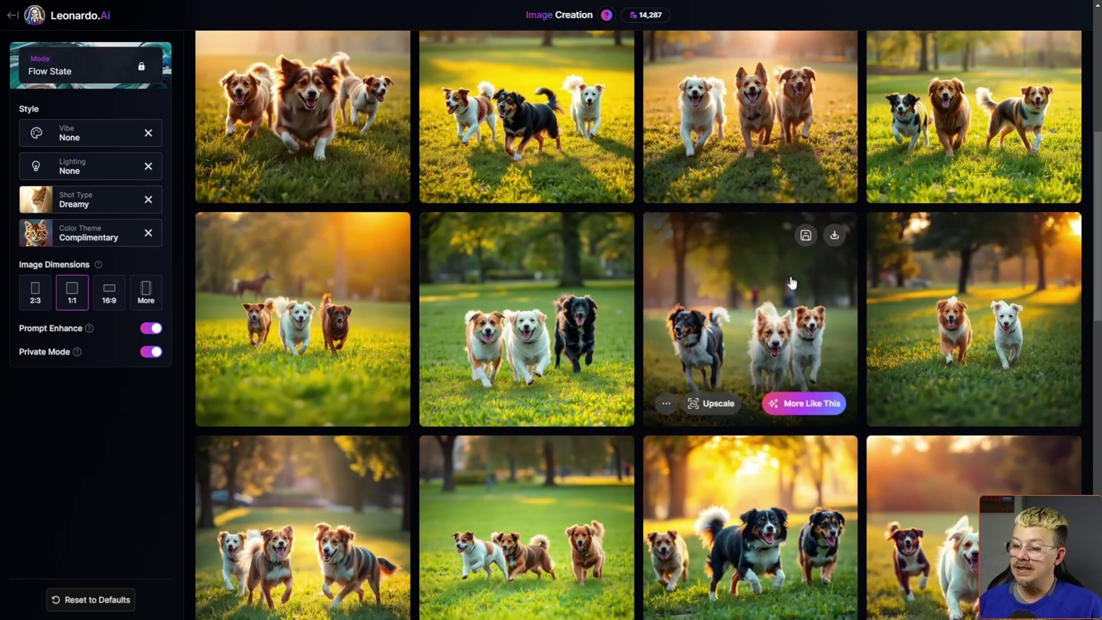
{"action": "scroll", "coordinate": [791, 281], "scroll_direction": "down", "scroll_amount": 1}
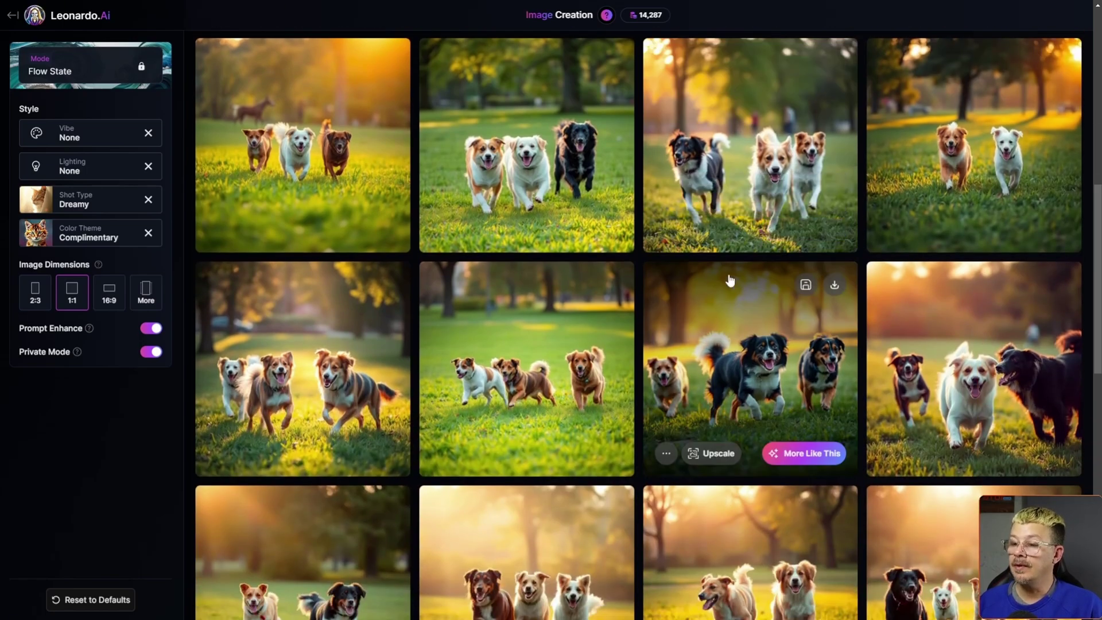
{"action": "scroll", "coordinate": [482, 218], "scroll_direction": "down", "scroll_amount": 3}
{"action": "scroll", "coordinate": [482, 204], "scroll_direction": "down", "scroll_amount": 1}
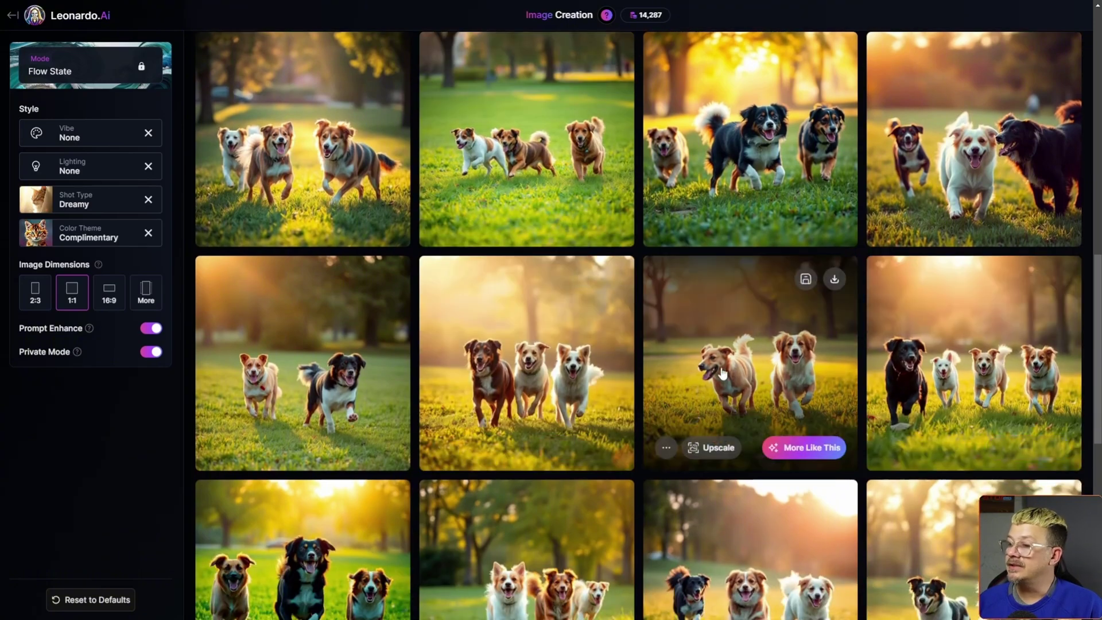
{"action": "scroll", "coordinate": [535, 368], "scroll_direction": "up", "scroll_amount": 8}
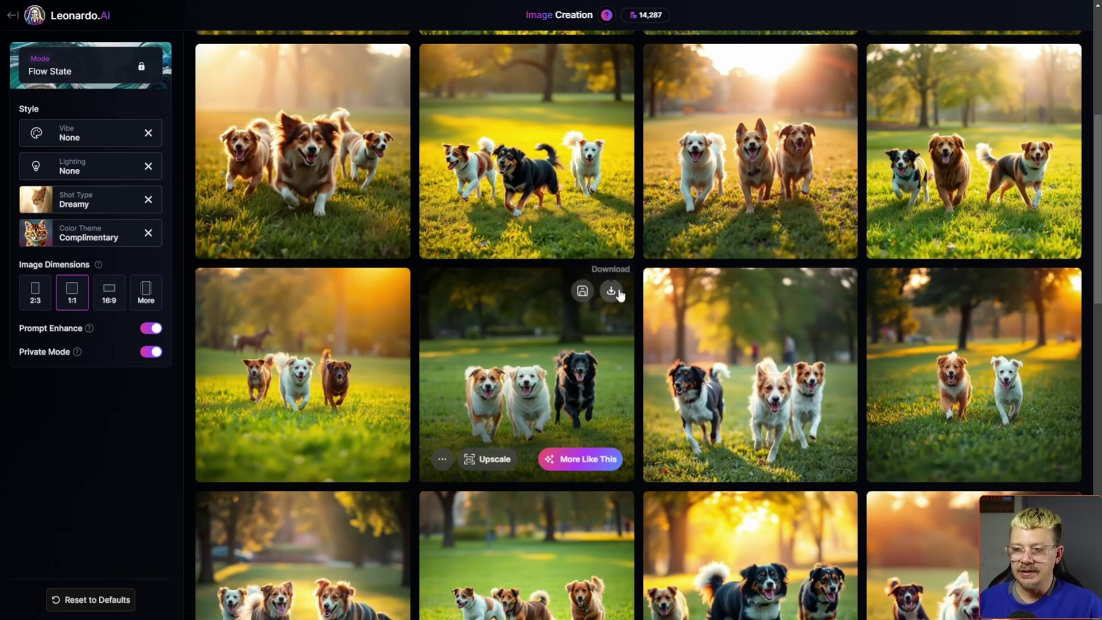
{"action": "left_click", "coordinate": [600, 302]}
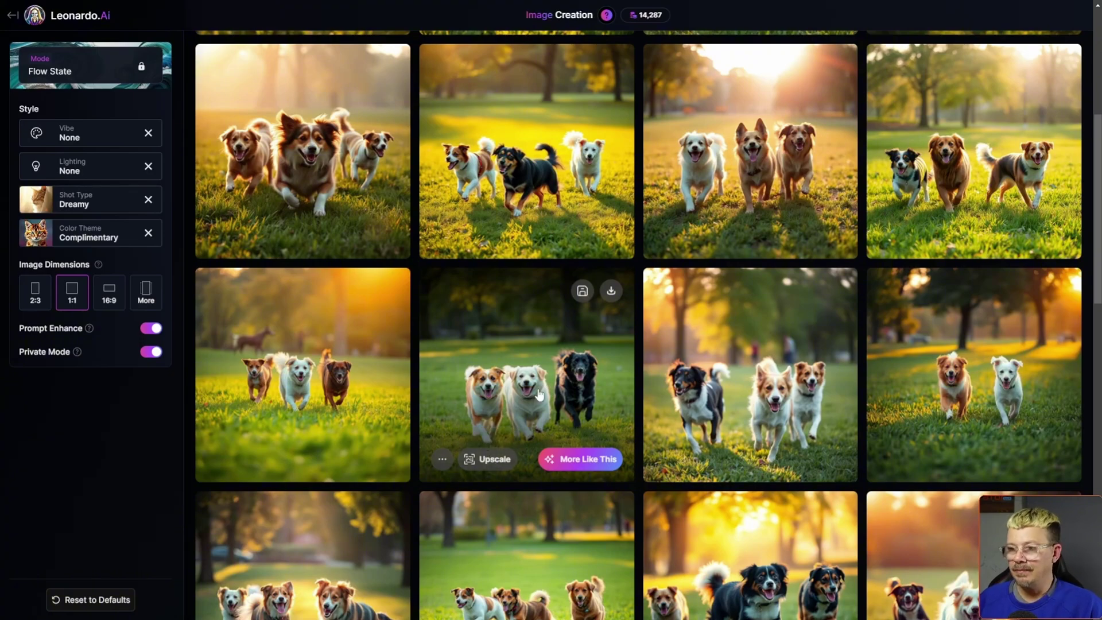
{"action": "scroll", "coordinate": [539, 395], "scroll_direction": "up", "scroll_amount": 5}
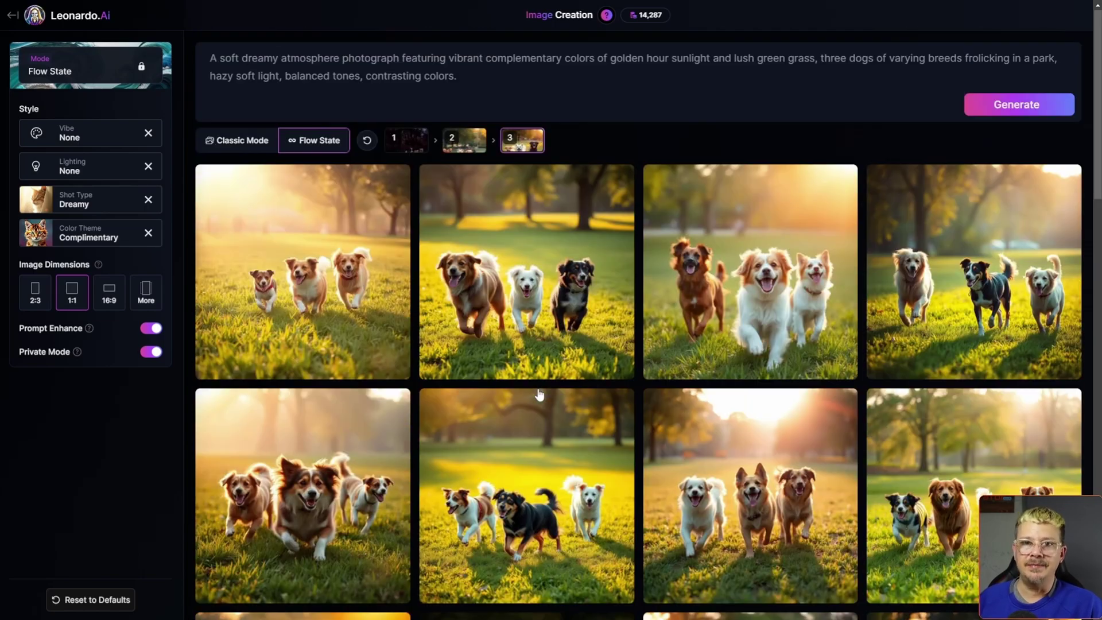
{"action": "mouse_move", "coordinate": [539, 394]}
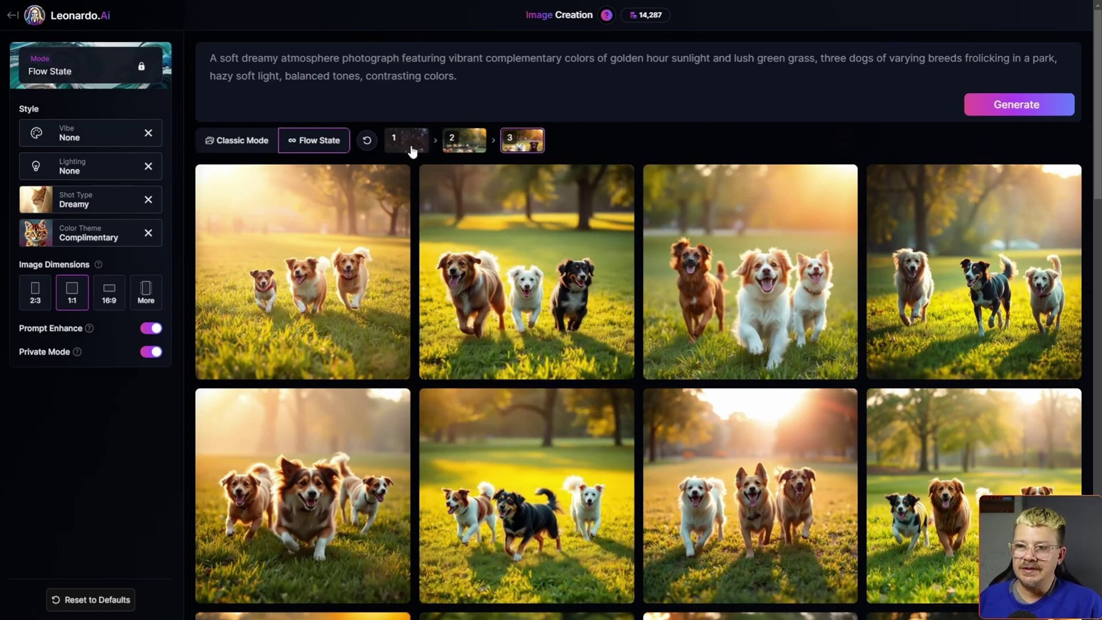
{"action": "mouse_move", "coordinate": [411, 151]}
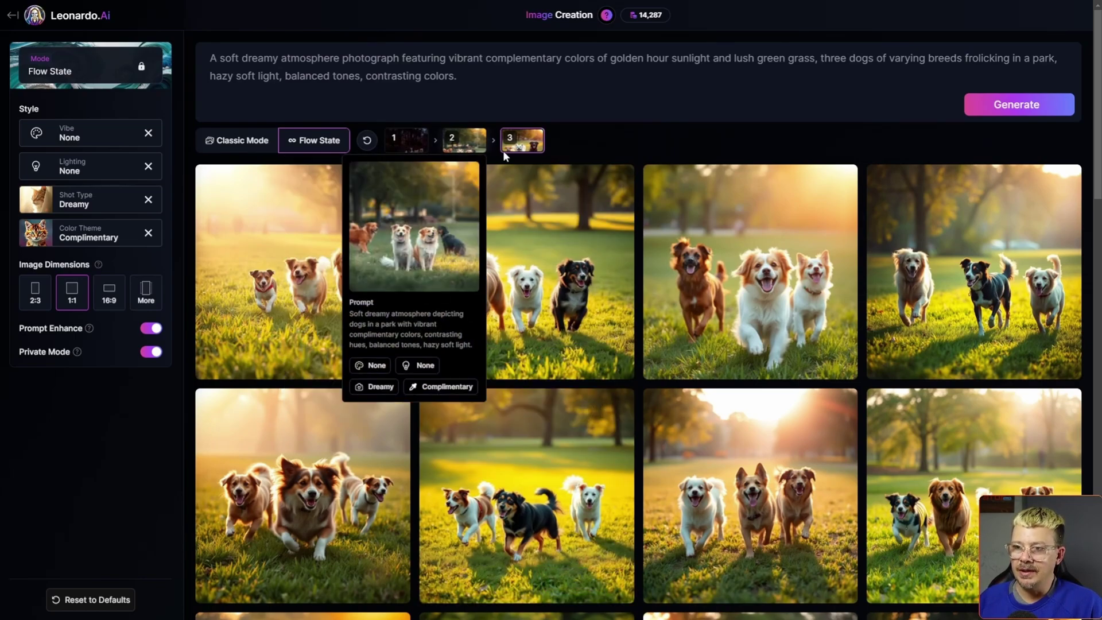
{"action": "mouse_move", "coordinate": [524, 148]}
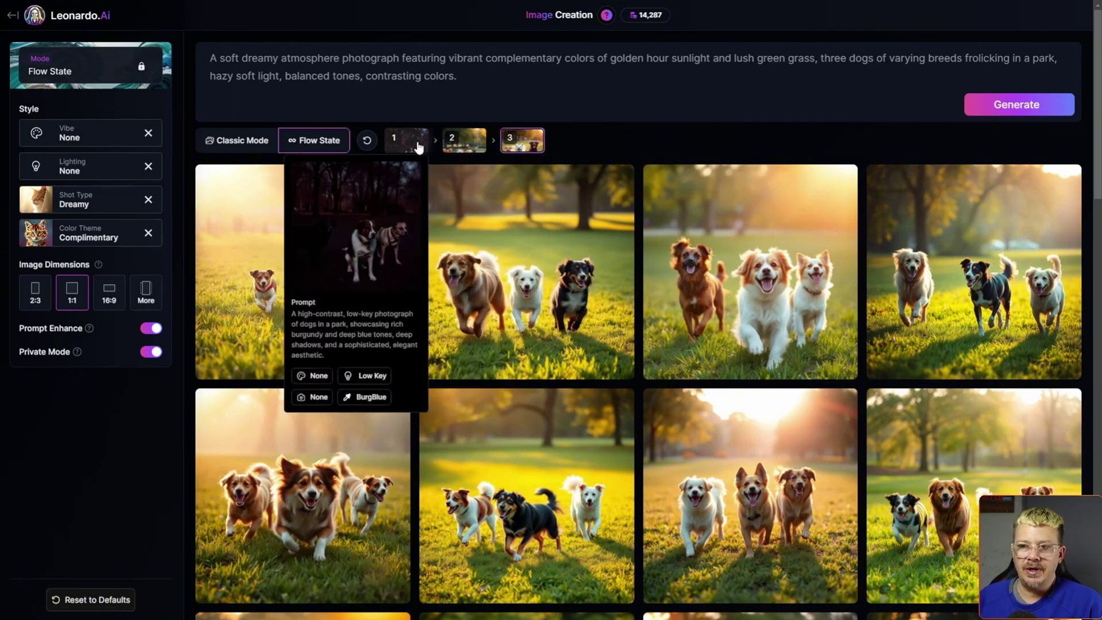
{"action": "mouse_move", "coordinate": [468, 149]}
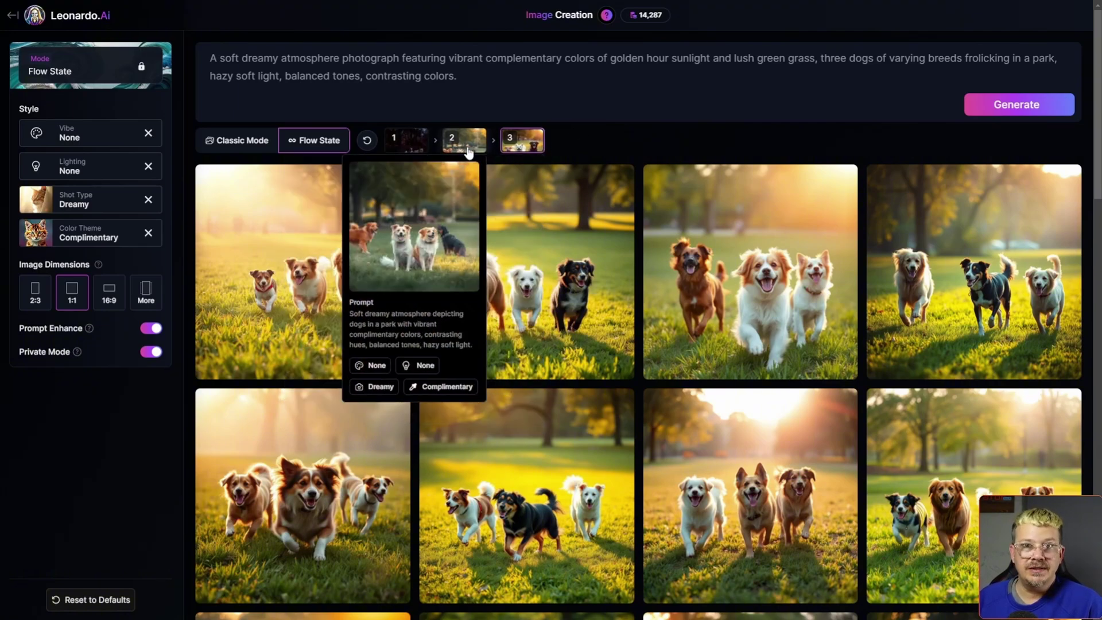
Step: Go back to the 'dogs in the park' history step and browse its image grid
{"action": "left_click", "coordinate": [467, 147]}
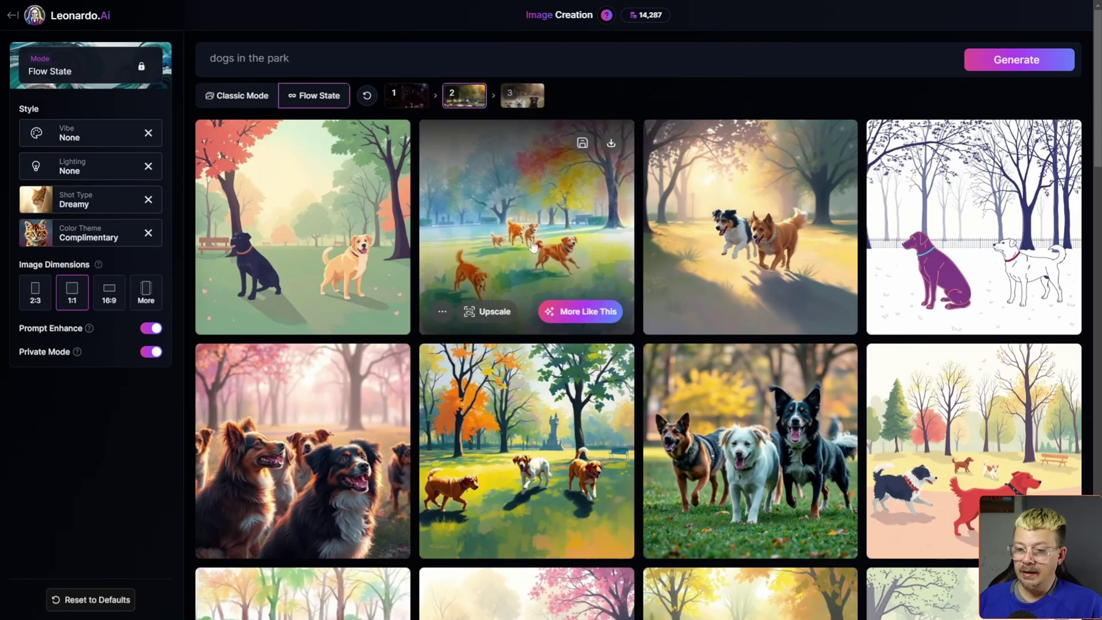
{"action": "scroll", "coordinate": [571, 300], "scroll_direction": "down", "scroll_amount": 14}
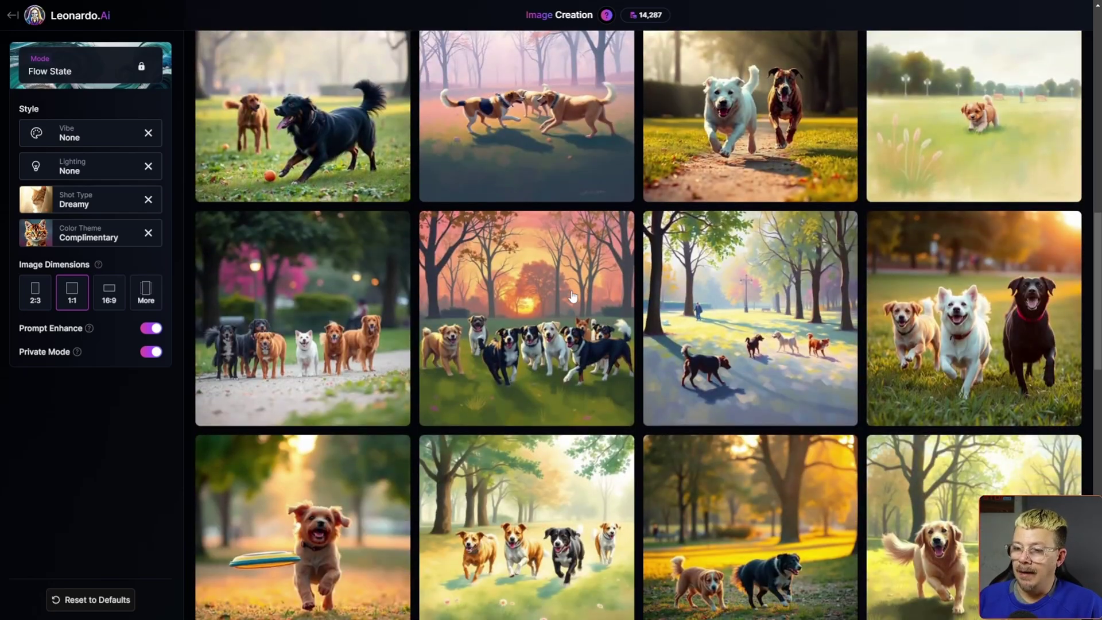
{"action": "scroll", "coordinate": [572, 297], "scroll_direction": "down", "scroll_amount": 8}
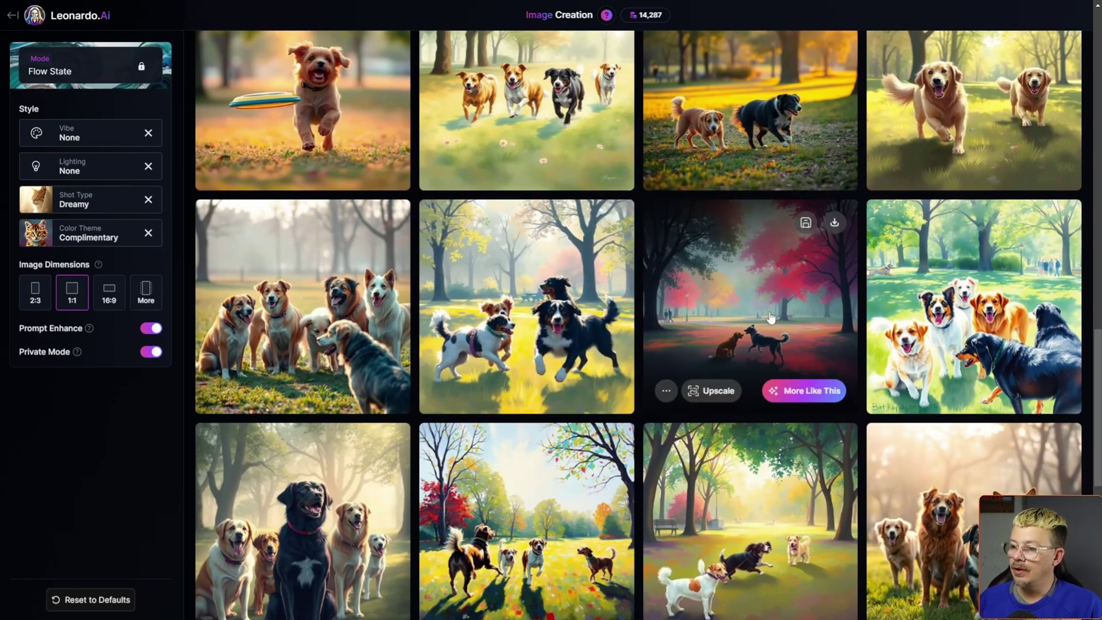
Step: Branch a new round like the misty red-tree park image, producing hazy dreamy dog-park paintings
{"action": "left_click", "coordinate": [804, 391]}
{"action": "scroll", "coordinate": [643, 138], "scroll_direction": "down", "scroll_amount": 8}
{"action": "scroll", "coordinate": [647, 150], "scroll_direction": "up", "scroll_amount": 8}
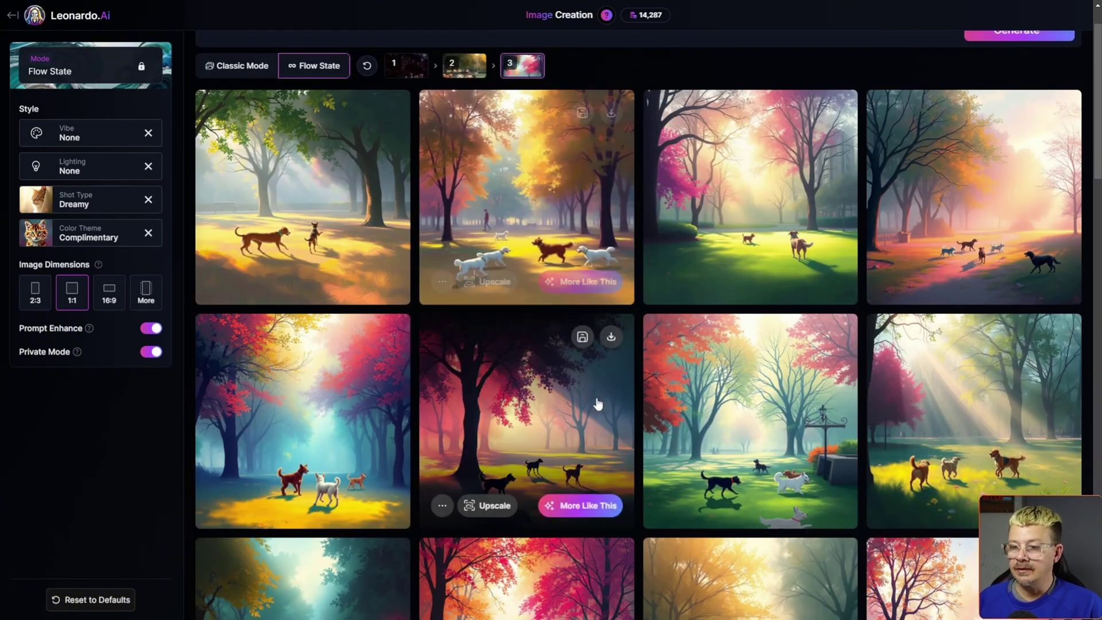
{"action": "scroll", "coordinate": [580, 396], "scroll_direction": "down", "scroll_amount": 5}
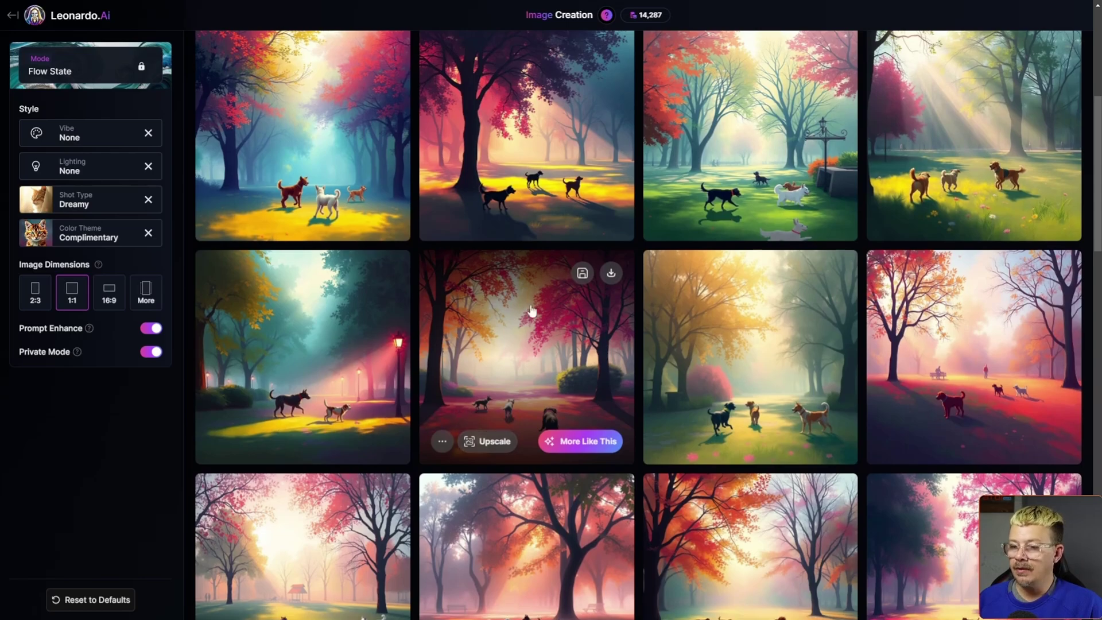
{"action": "scroll", "coordinate": [497, 447], "scroll_direction": "down", "scroll_amount": 9}
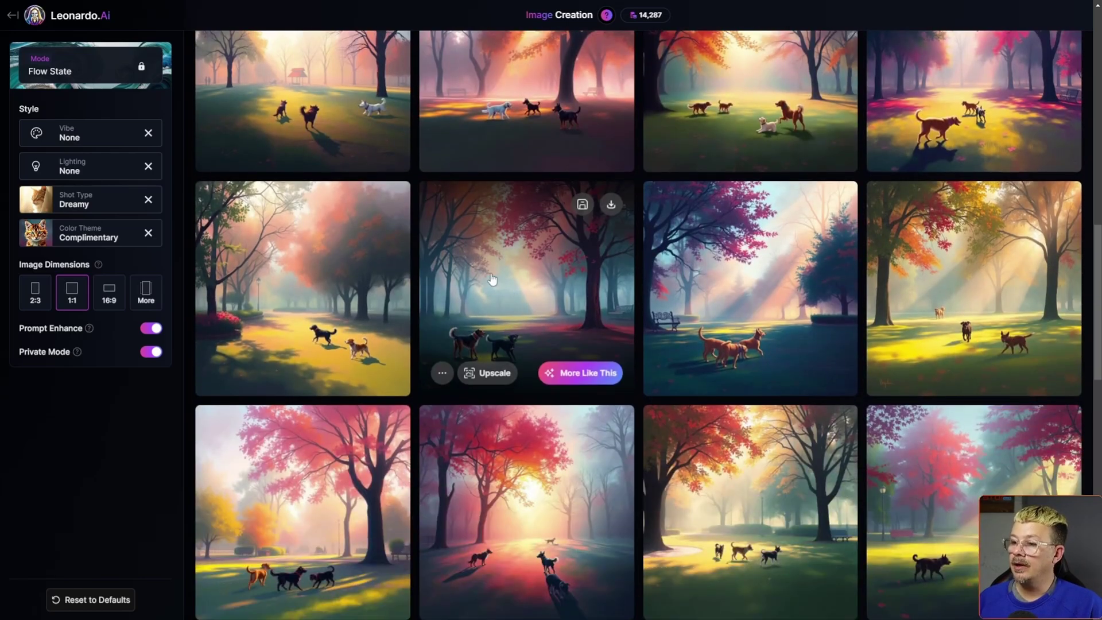
{"action": "scroll", "coordinate": [499, 257], "scroll_direction": "down", "scroll_amount": 4}
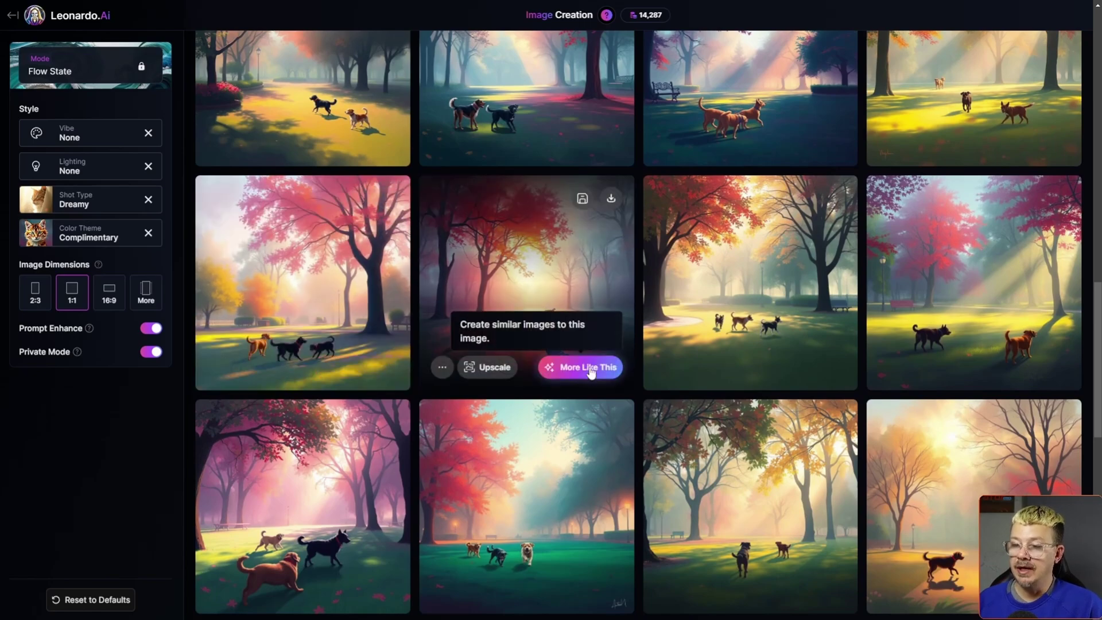
Step: Generate a fourth round like the pink-tree painting and preview its second image full size
{"action": "left_click", "coordinate": [591, 369]}
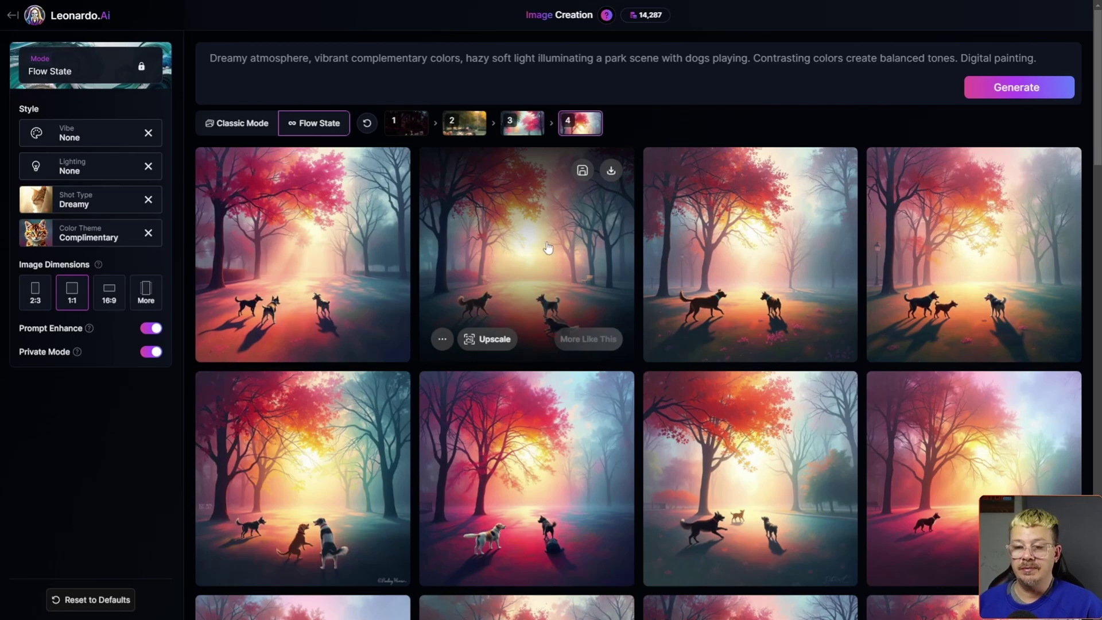
{"action": "left_click", "coordinate": [492, 258]}
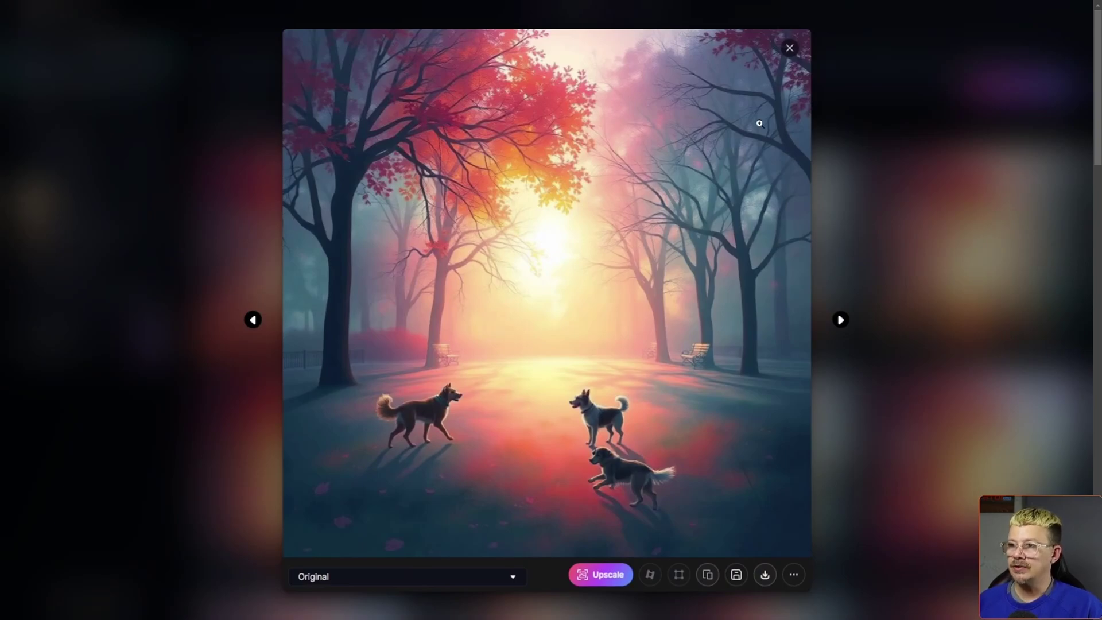
{"action": "left_click", "coordinate": [790, 50]}
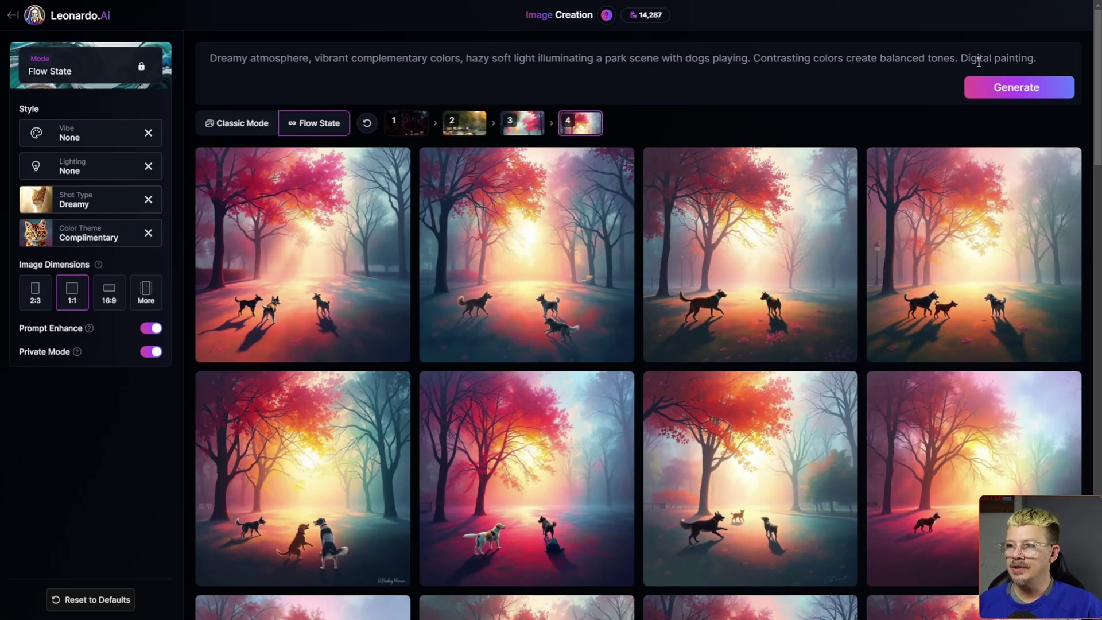
Step: Clear all earlier steps and browse a fresh stream of sunlit painted dog-park scenes
{"action": "left_click", "coordinate": [1008, 93]}
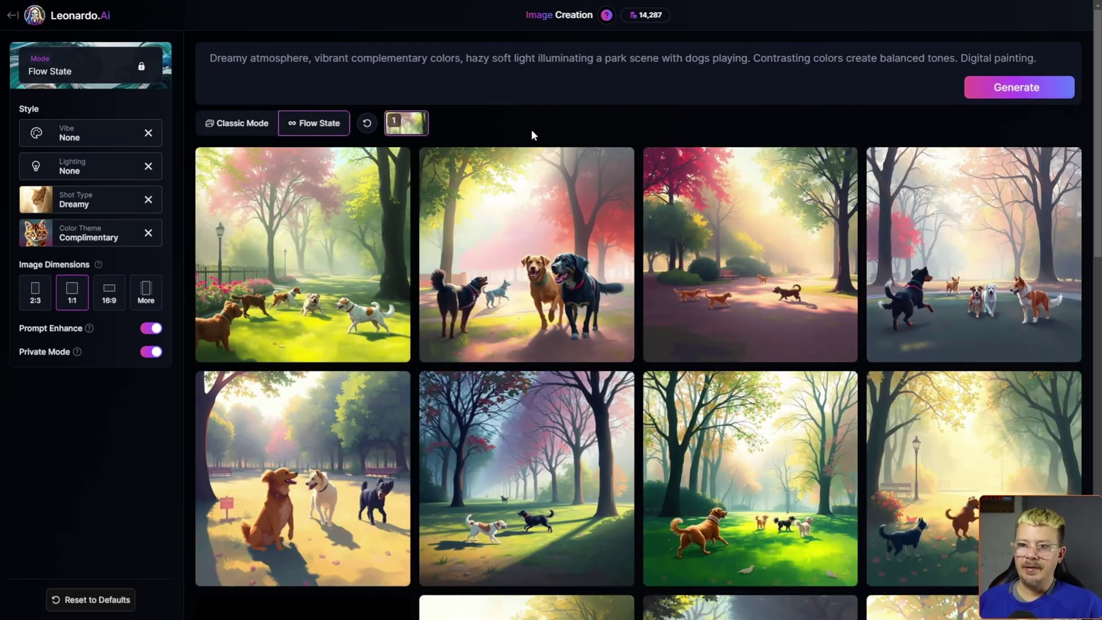
{"action": "scroll", "coordinate": [574, 218], "scroll_direction": "down", "scroll_amount": 5}
{"action": "scroll", "coordinate": [577, 222], "scroll_direction": "down", "scroll_amount": 5}
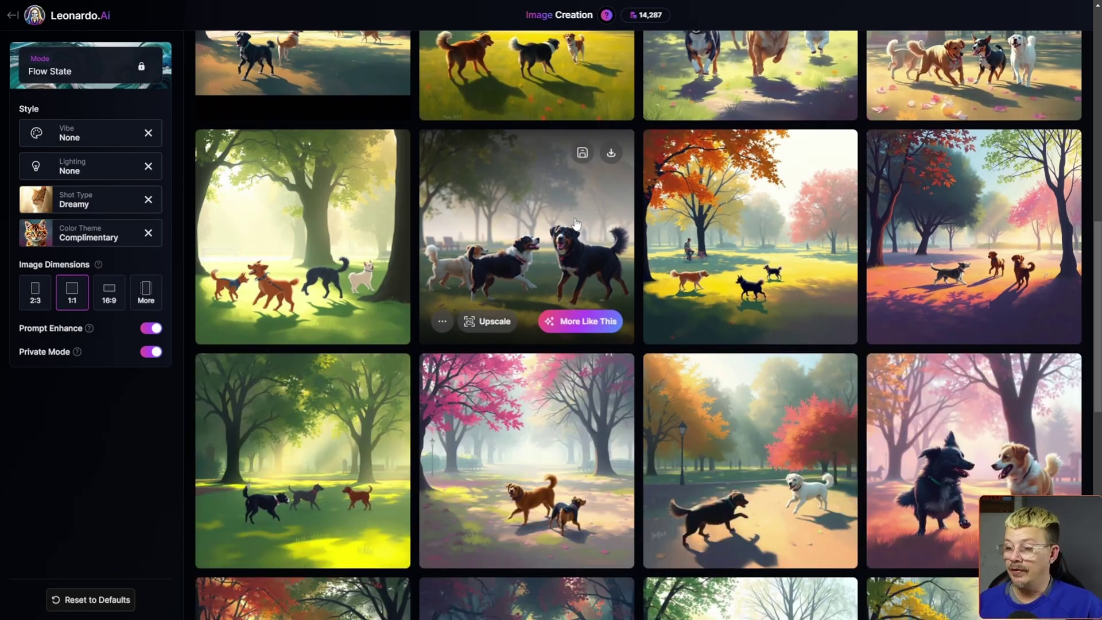
{"action": "scroll", "coordinate": [552, 172], "scroll_direction": "up", "scroll_amount": 12}
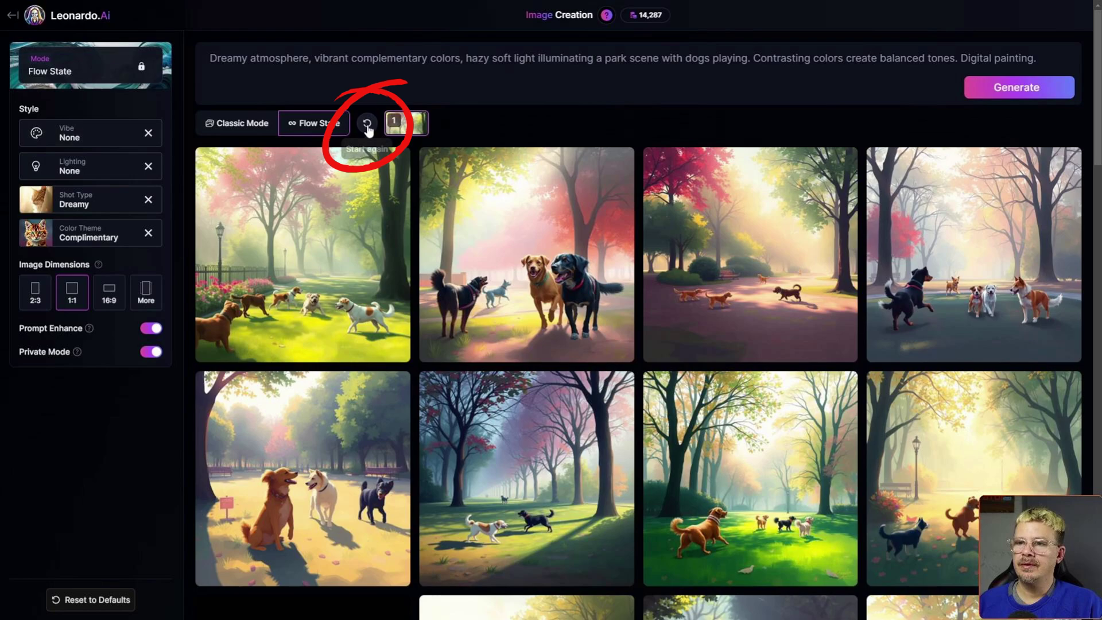
Step: Reset Flow State to a blank start with Automatic styles and open the Vibe style choices
{"action": "left_click", "coordinate": [367, 124]}
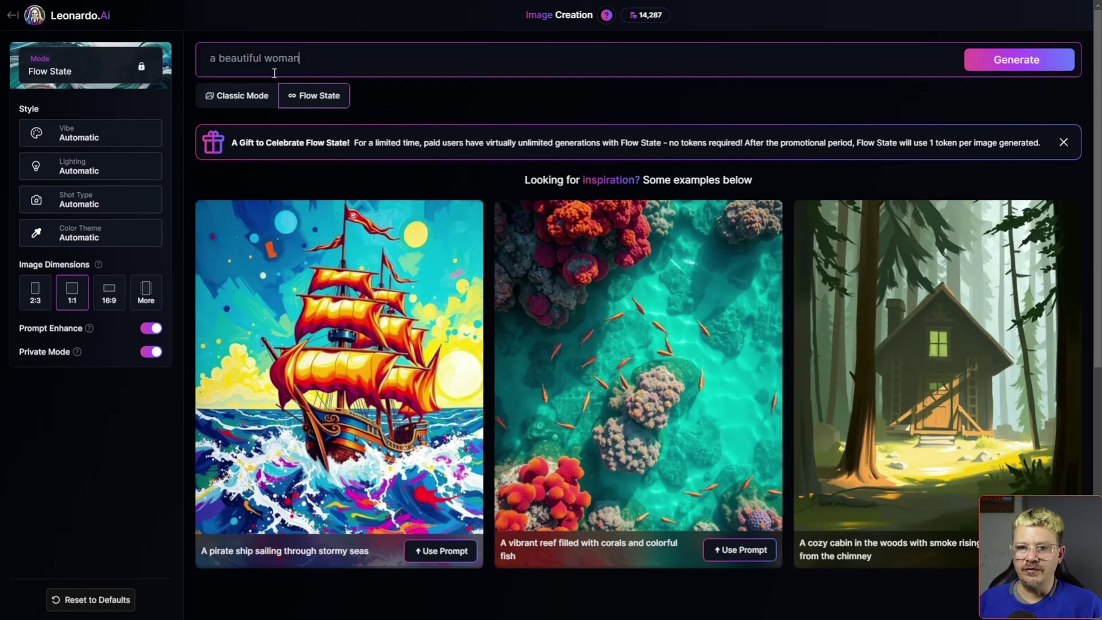
{"action": "left_click", "coordinate": [143, 159]}
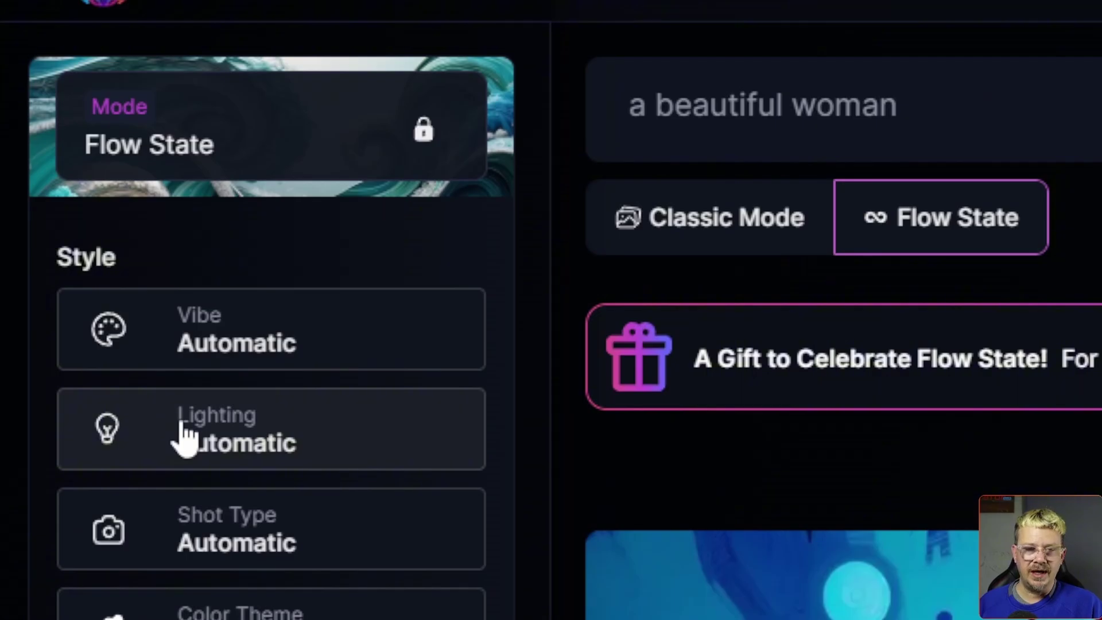
{"action": "left_click", "coordinate": [270, 339]}
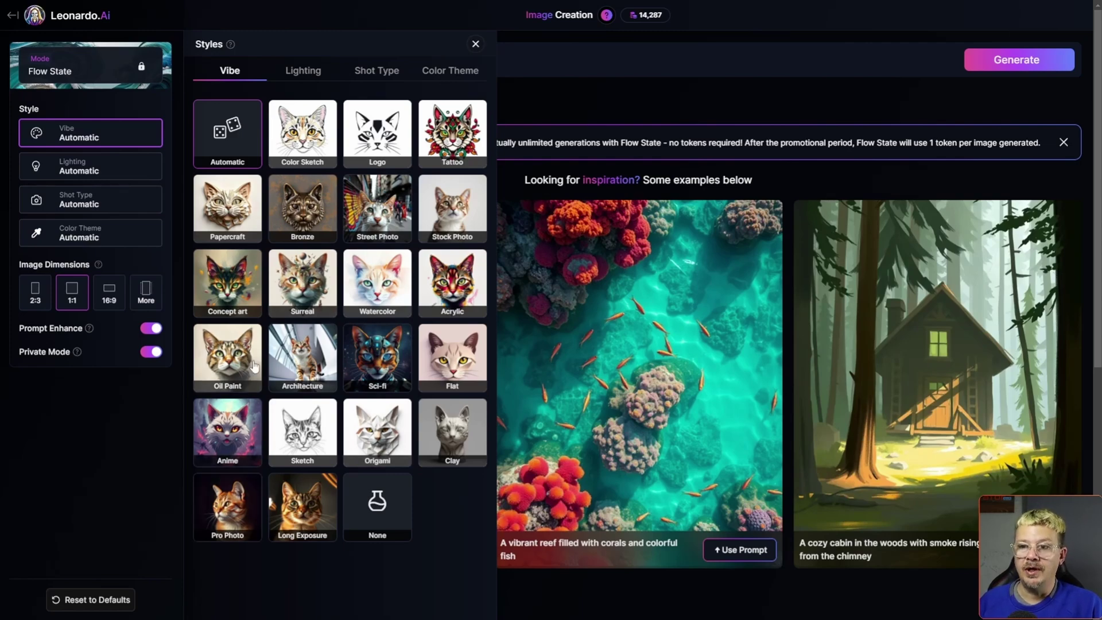
Step: Choose Street Photo as the vibe and Luminous as the lighting
{"action": "left_click", "coordinate": [384, 213]}
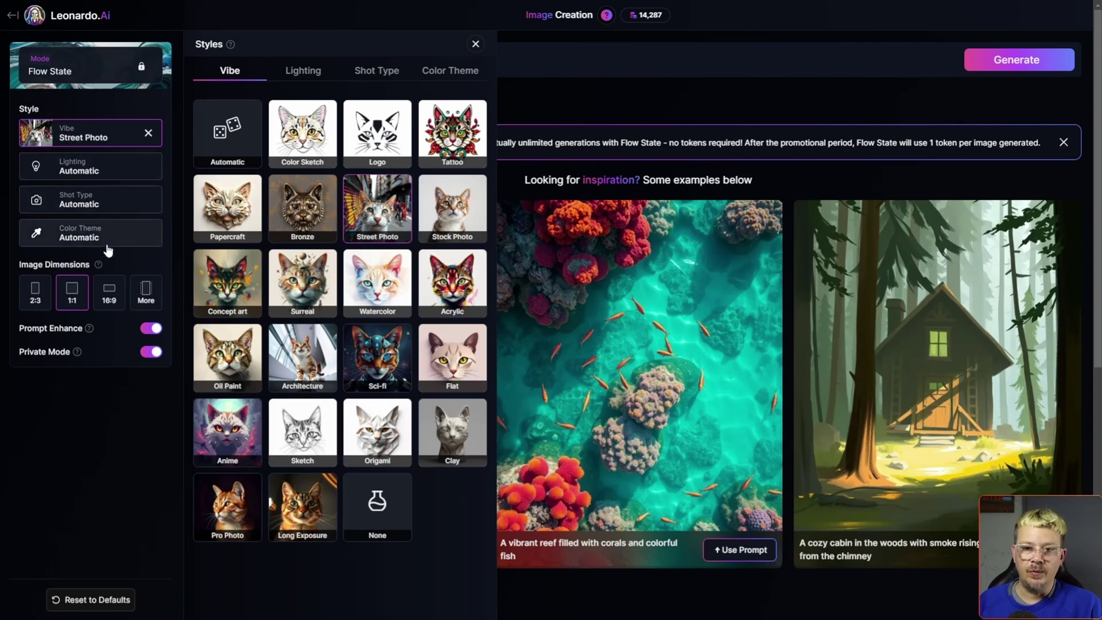
{"action": "left_click", "coordinate": [294, 79]}
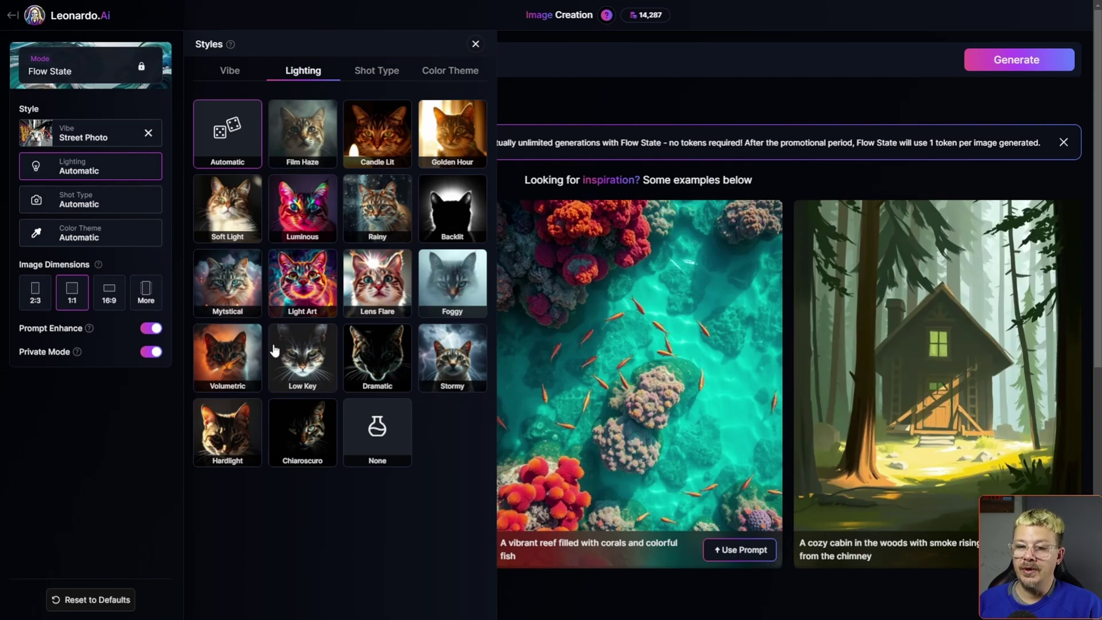
{"action": "left_click", "coordinate": [312, 222]}
{"action": "left_click", "coordinate": [379, 72]}
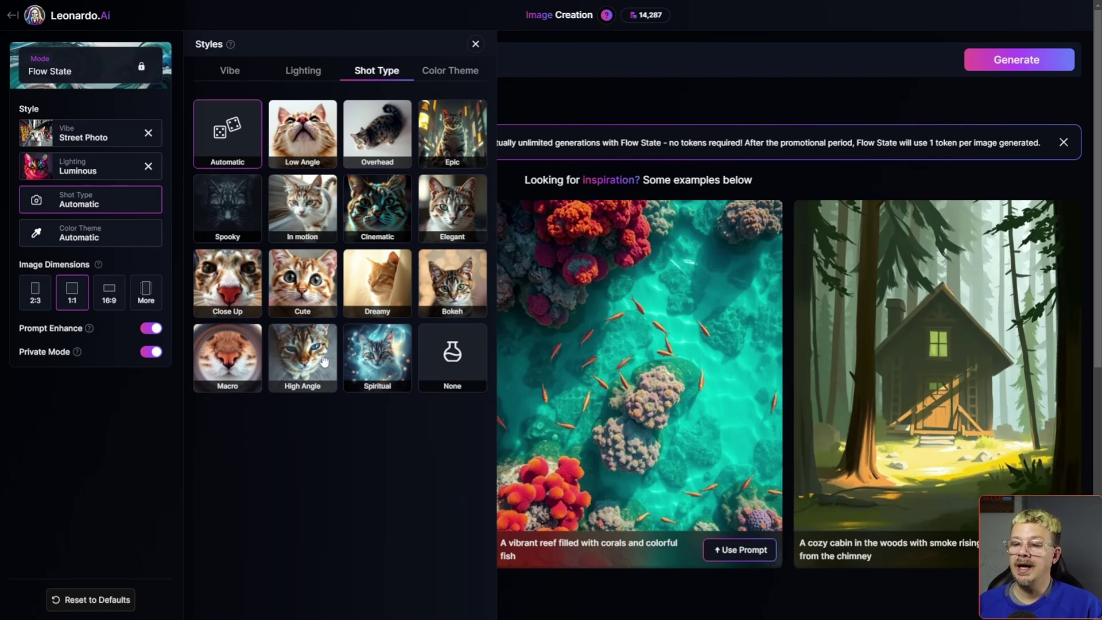
Step: Choose Epic as the shot type and Iridescent as the colour theme, then close the Styles panel
{"action": "left_click", "coordinate": [454, 140]}
{"action": "left_click", "coordinate": [441, 75]}
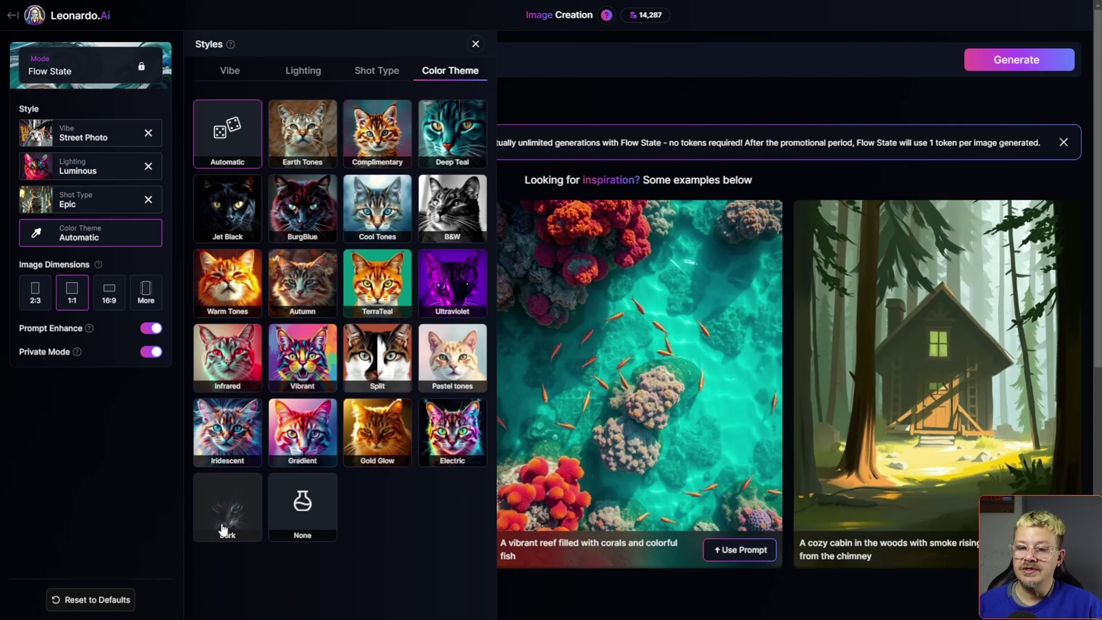
{"action": "left_click", "coordinate": [224, 433]}
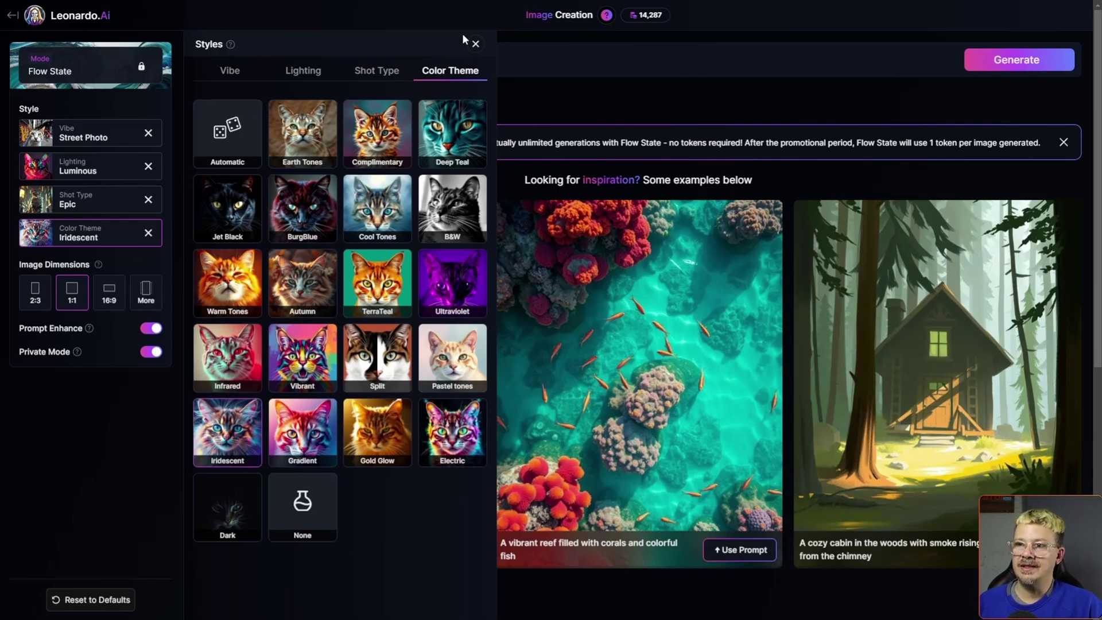
{"action": "left_click", "coordinate": [474, 44]}
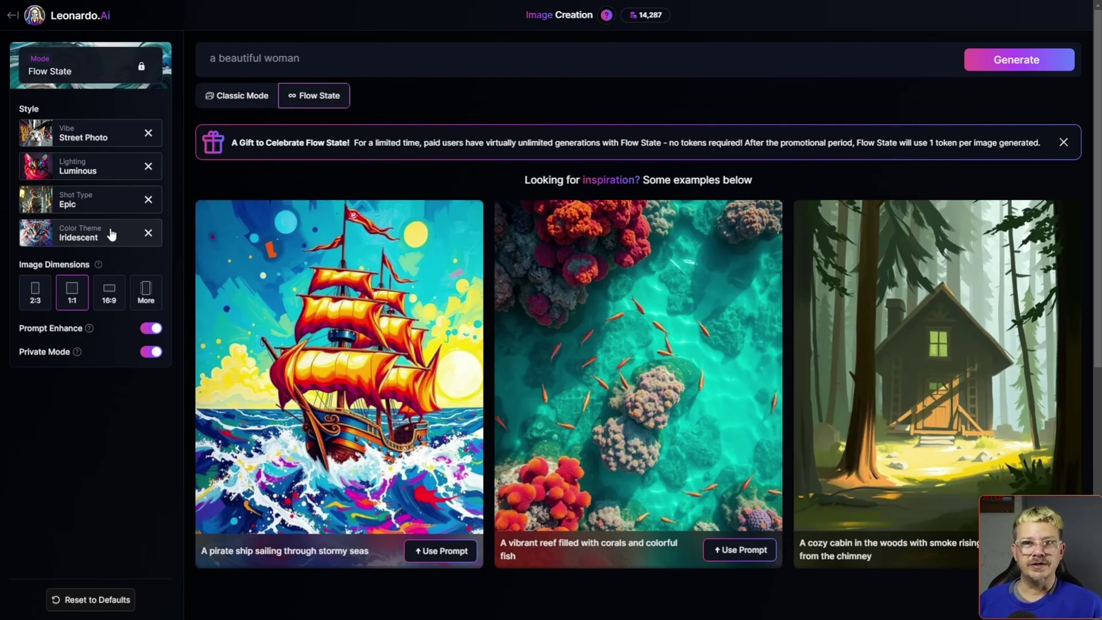
Step: Generate neon-lit street portraits for 'a beautiful woman' with the chosen styles and browse the grid
{"action": "left_click", "coordinate": [1017, 64]}
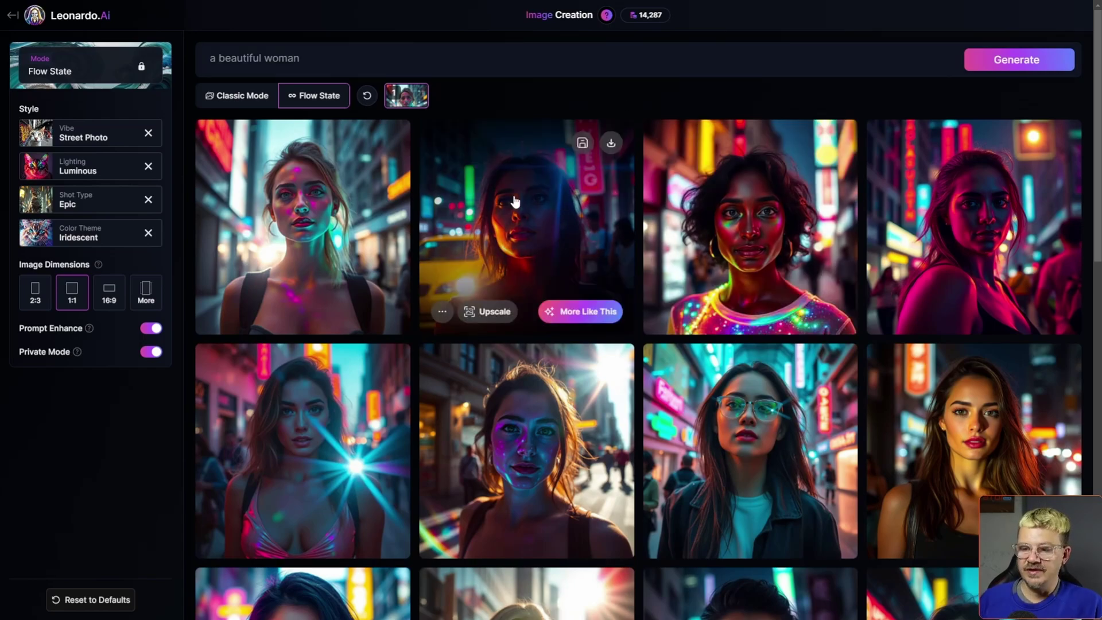
{"action": "scroll", "coordinate": [509, 207], "scroll_direction": "down", "scroll_amount": 4}
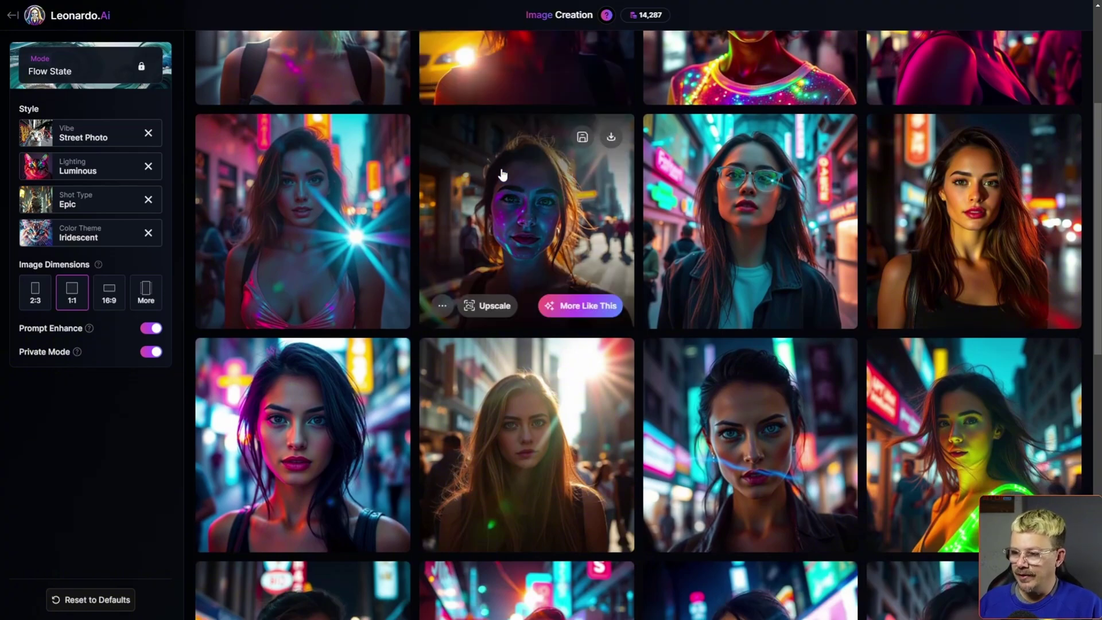
{"action": "scroll", "coordinate": [503, 174], "scroll_direction": "down", "scroll_amount": 2}
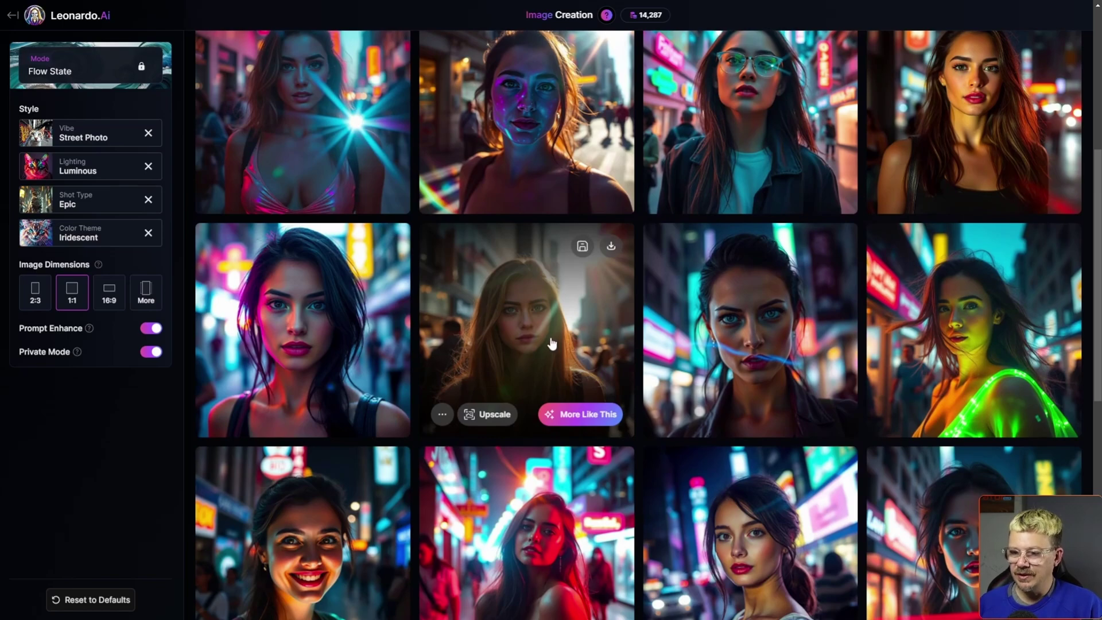
{"action": "scroll", "coordinate": [551, 343], "scroll_direction": "up", "scroll_amount": 4}
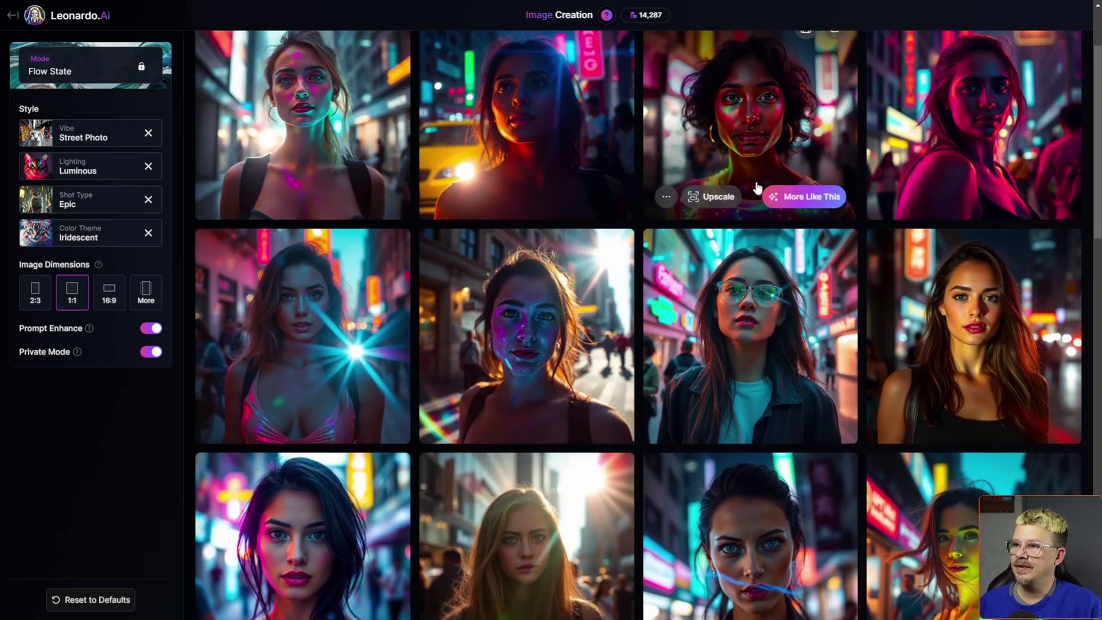
{"action": "scroll", "coordinate": [744, 148], "scroll_direction": "up", "scroll_amount": 2}
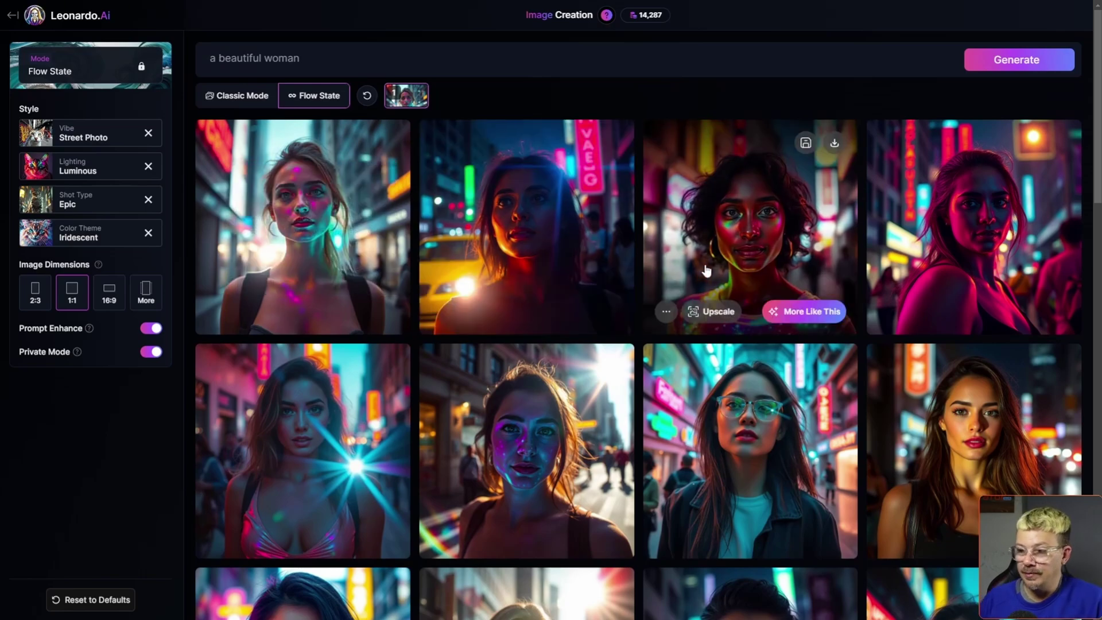
{"action": "scroll", "coordinate": [487, 267], "scroll_direction": "down", "scroll_amount": 1}
{"action": "scroll", "coordinate": [487, 267], "scroll_direction": "up", "scroll_amount": 1}
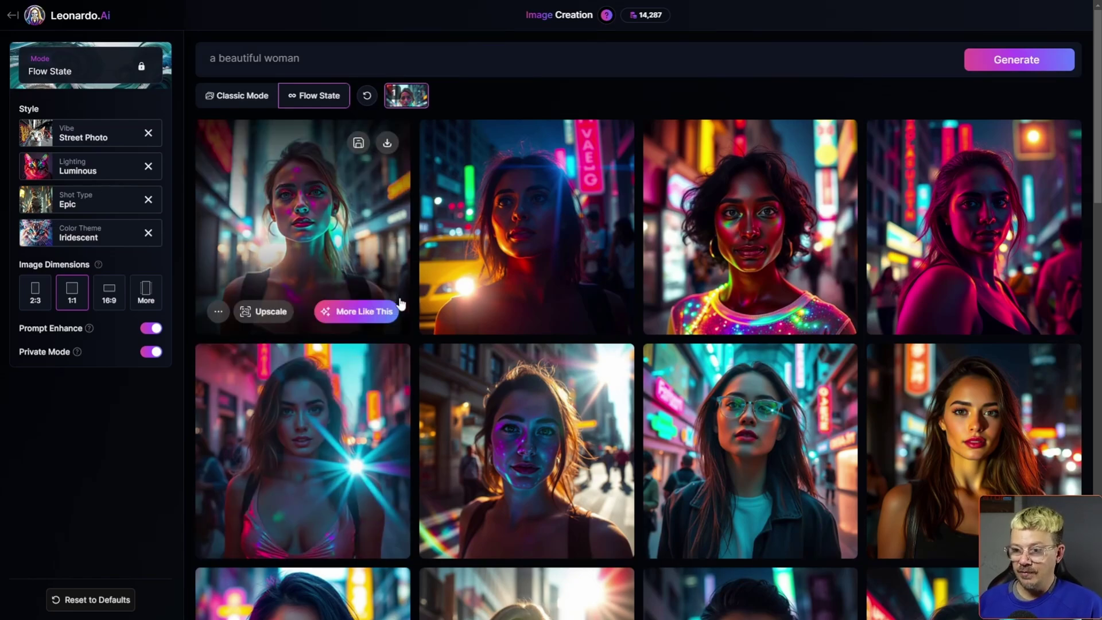
{"action": "scroll", "coordinate": [401, 305], "scroll_direction": "down", "scroll_amount": 6}
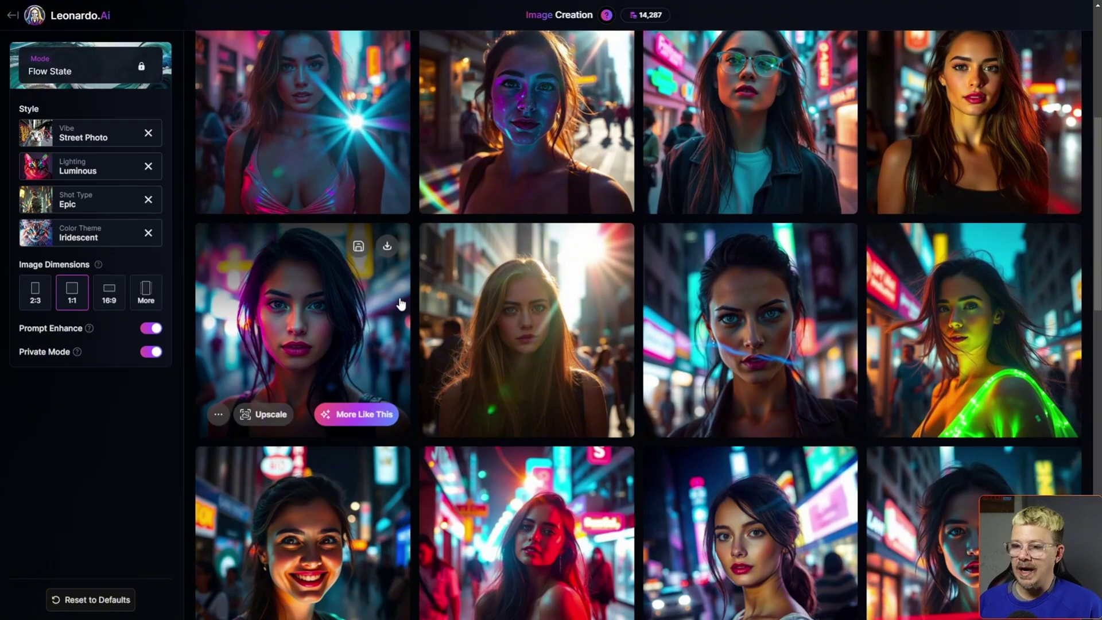
{"action": "scroll", "coordinate": [401, 305], "scroll_direction": "down", "scroll_amount": 4}
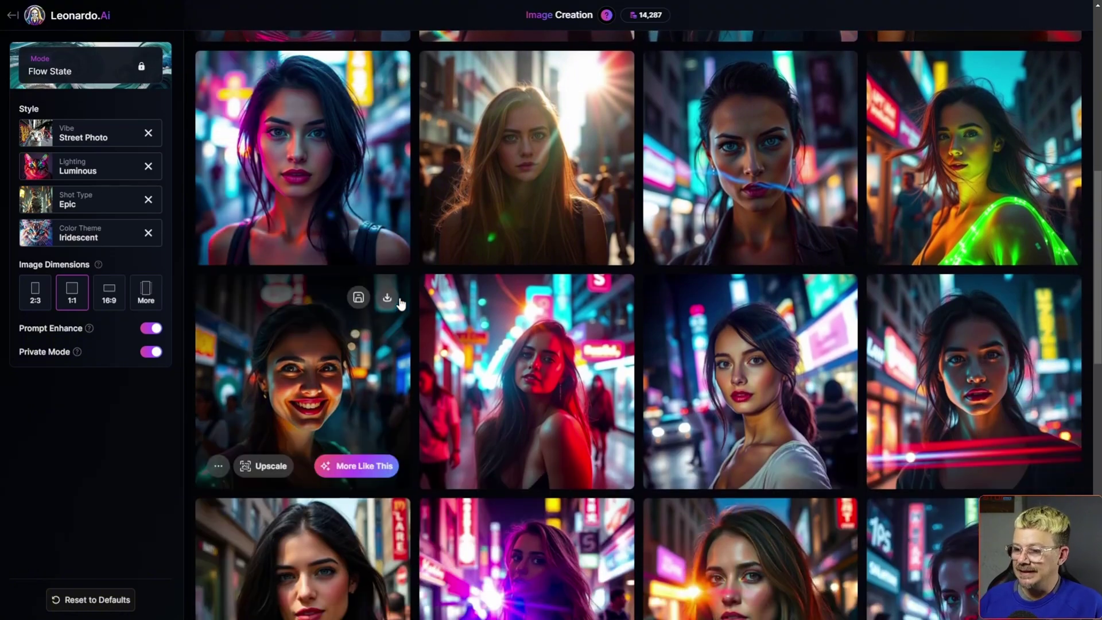
{"action": "scroll", "coordinate": [401, 304], "scroll_direction": "down", "scroll_amount": 5}
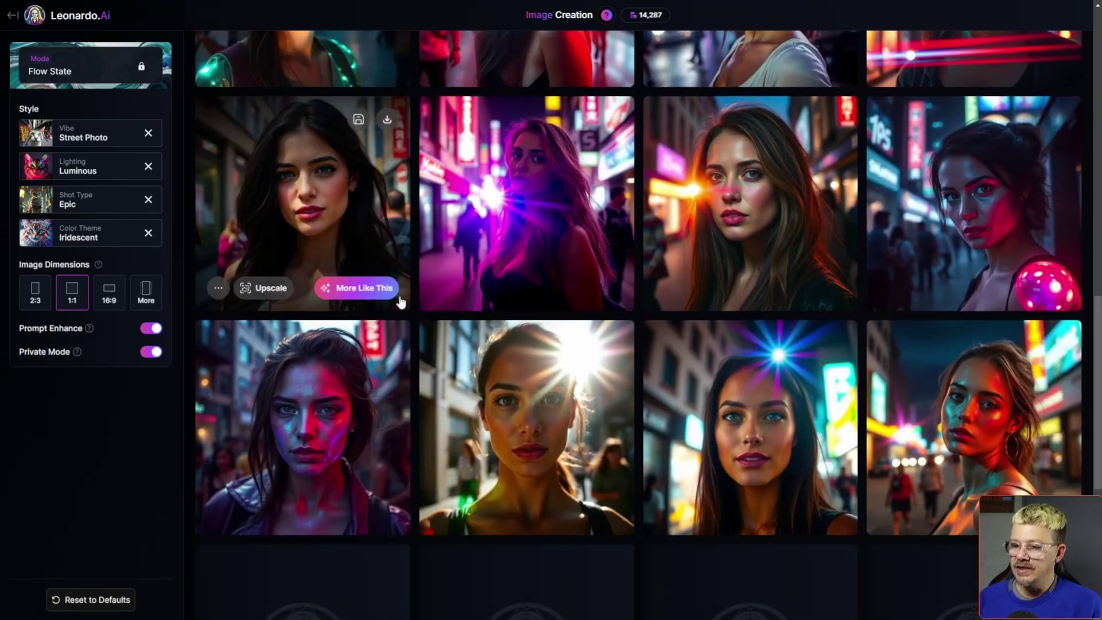
{"action": "scroll", "coordinate": [636, 105], "scroll_direction": "down", "scroll_amount": 8}
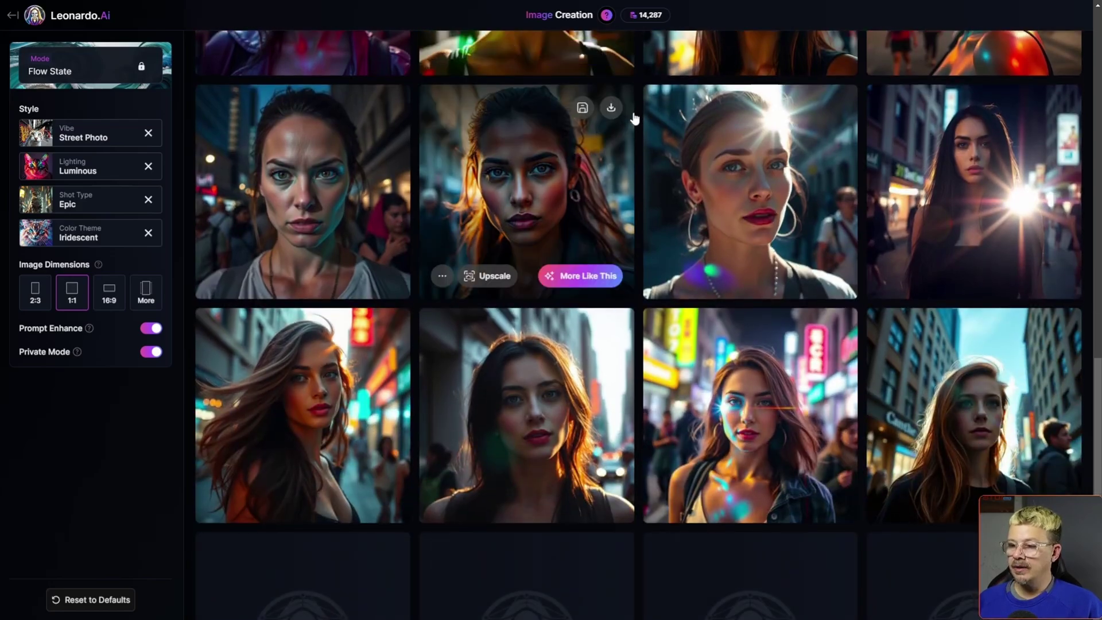
{"action": "scroll", "coordinate": [533, 183], "scroll_direction": "down", "scroll_amount": 9}
{"action": "scroll", "coordinate": [535, 184], "scroll_direction": "up", "scroll_amount": 11}
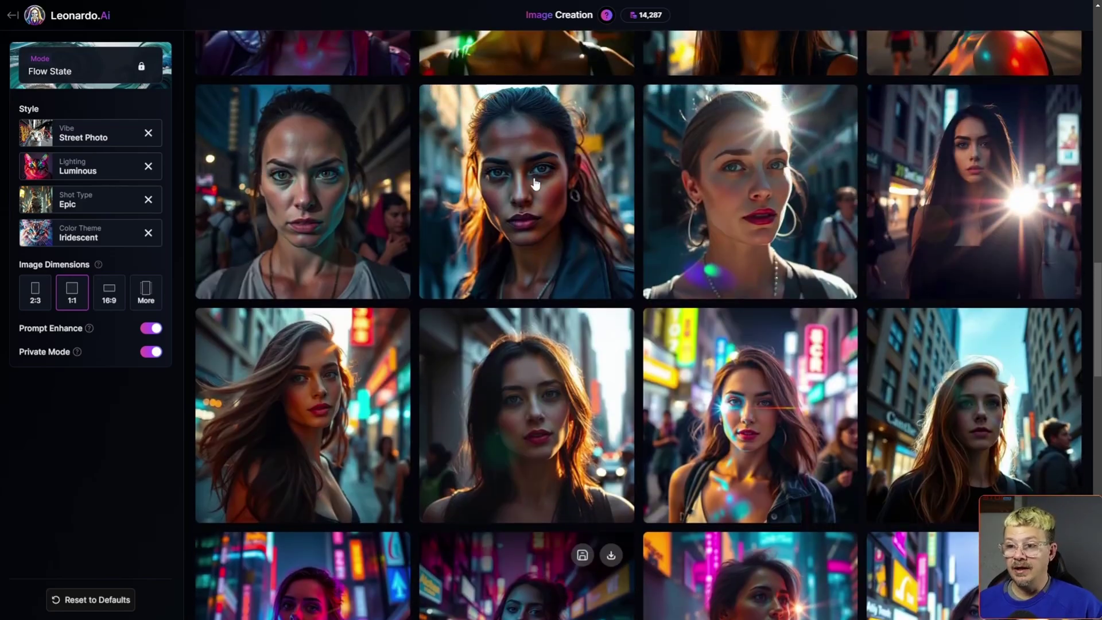
{"action": "scroll", "coordinate": [535, 184], "scroll_direction": "up", "scroll_amount": 1}
{"action": "scroll", "coordinate": [535, 184], "scroll_direction": "up", "scroll_amount": 3}
{"action": "scroll", "coordinate": [279, 474], "scroll_direction": "down", "scroll_amount": 8}
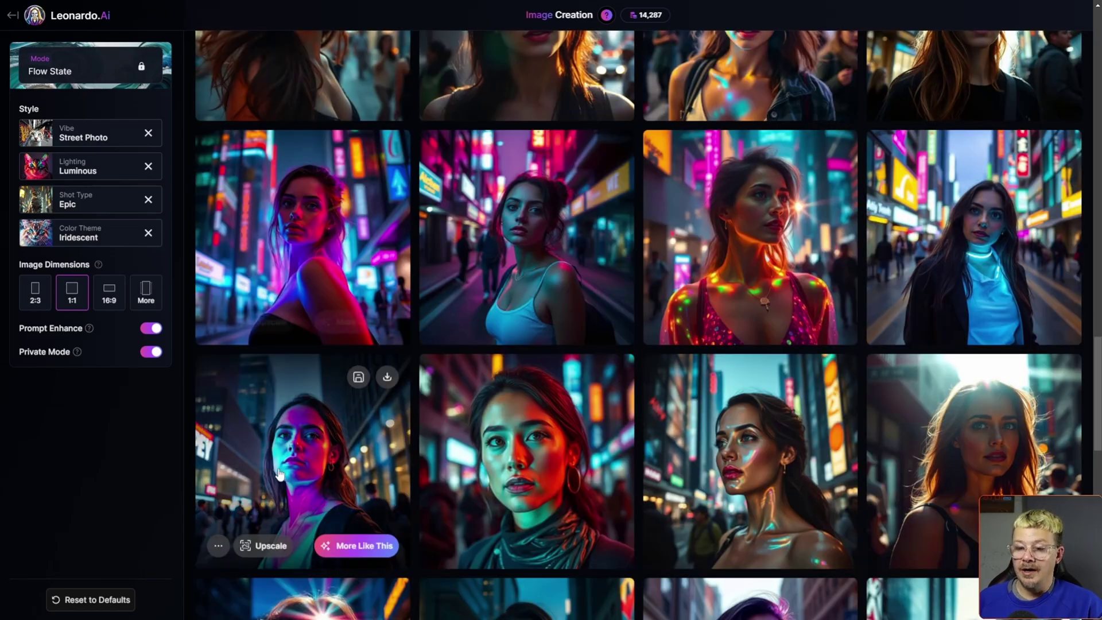
Step: Generate more images like the selected neon portrait and browse the candid street photography feed
{"action": "left_click", "coordinate": [350, 546]}
{"action": "mouse_move", "coordinate": [323, 130]}
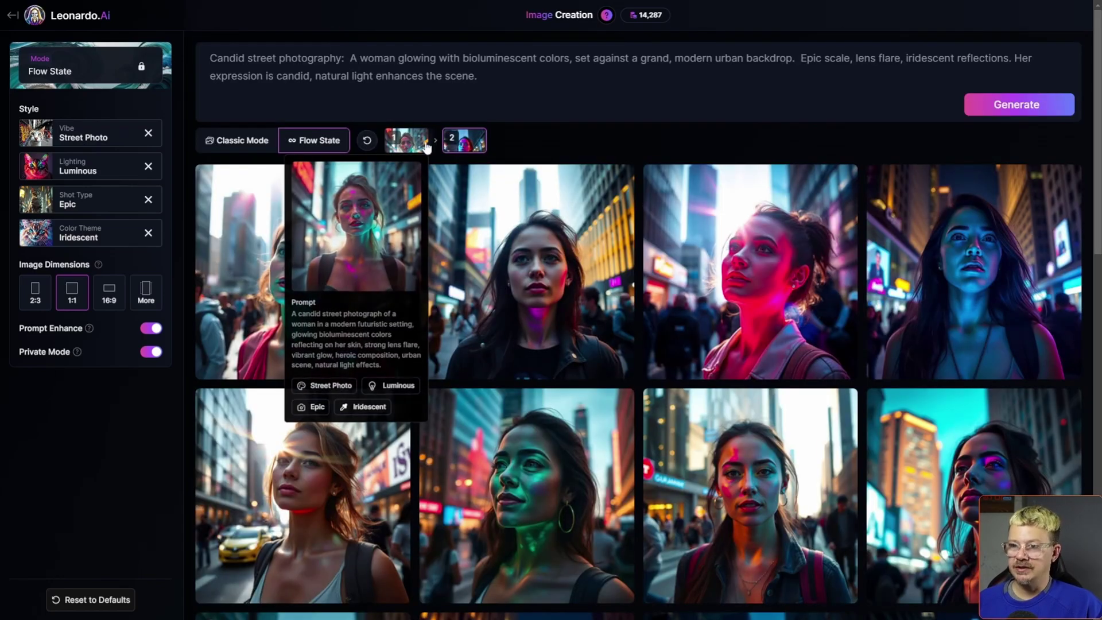
{"action": "scroll", "coordinate": [539, 153], "scroll_direction": "down", "scroll_amount": 15}
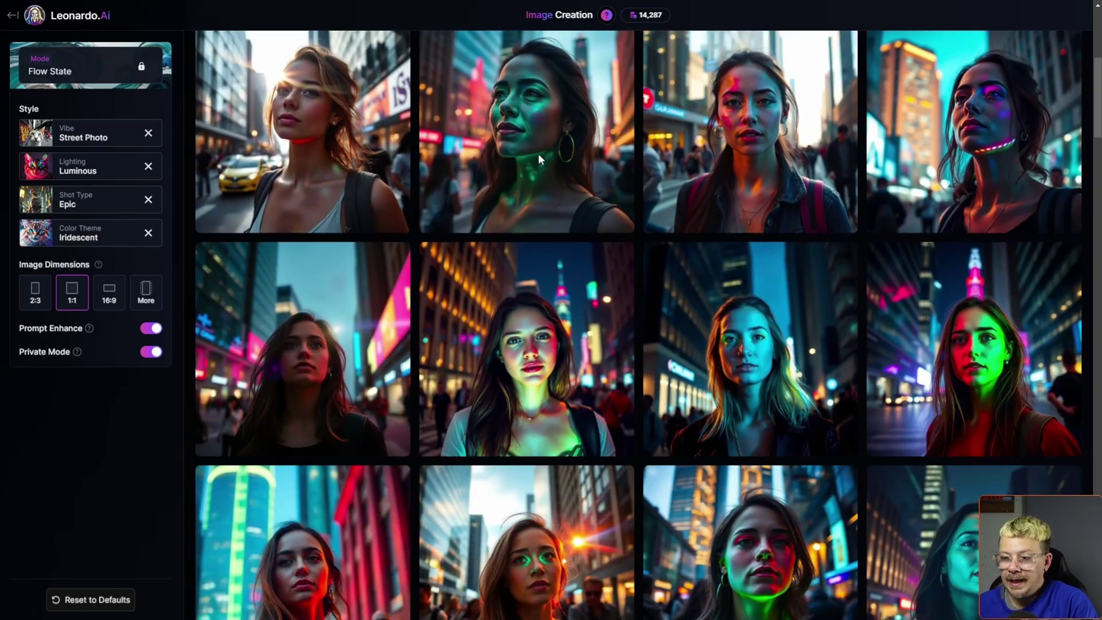
{"action": "scroll", "coordinate": [538, 160], "scroll_direction": "down", "scroll_amount": 3}
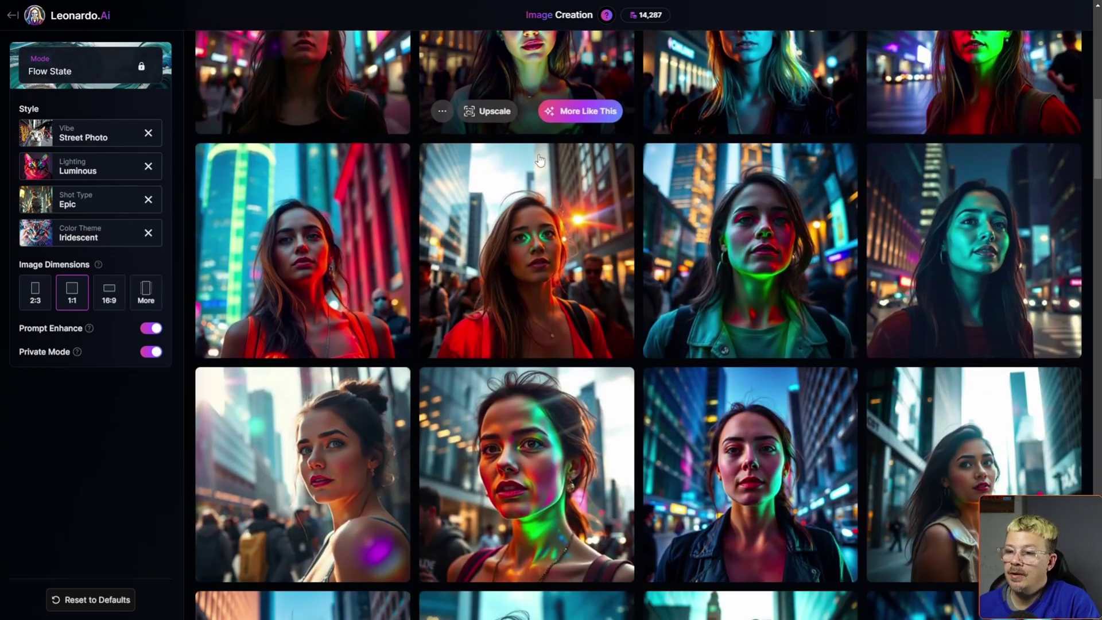
{"action": "scroll", "coordinate": [539, 161], "scroll_direction": "down", "scroll_amount": 7}
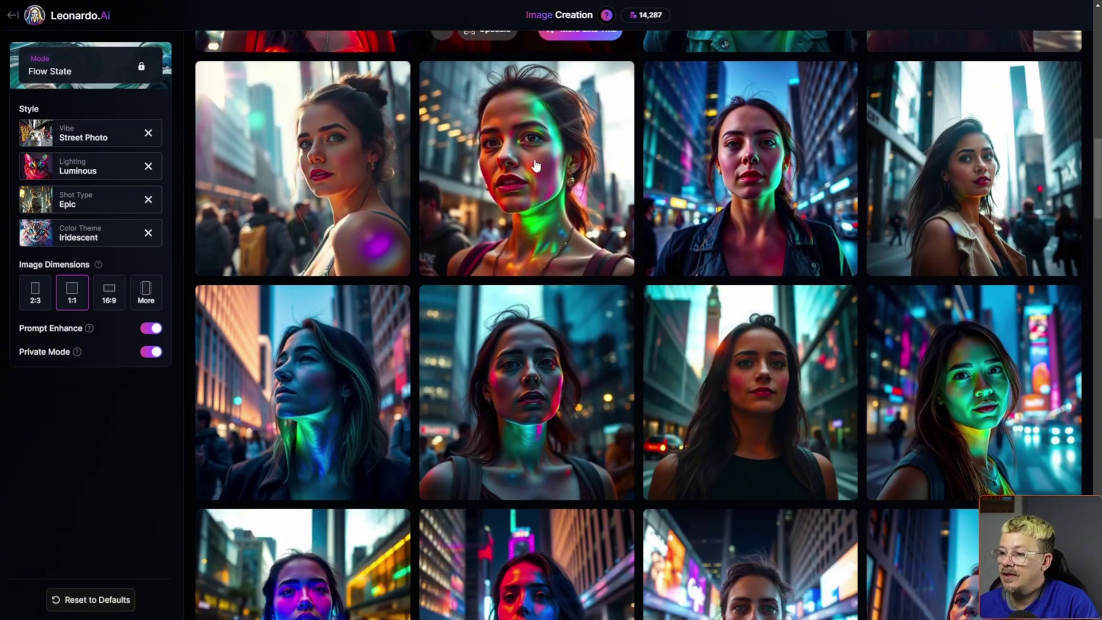
{"action": "scroll", "coordinate": [536, 165], "scroll_direction": "up", "scroll_amount": 20}
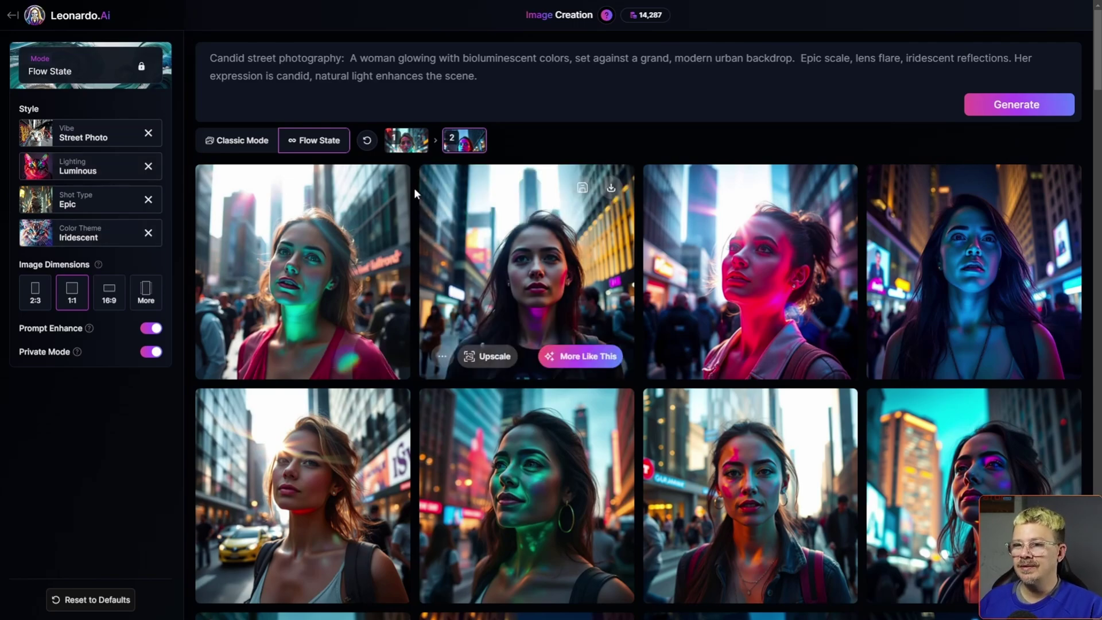
Step: Return to the first portrait feed and clear the Iridescent colour theme and Luminous lighting styles
{"action": "left_click", "coordinate": [408, 141]}
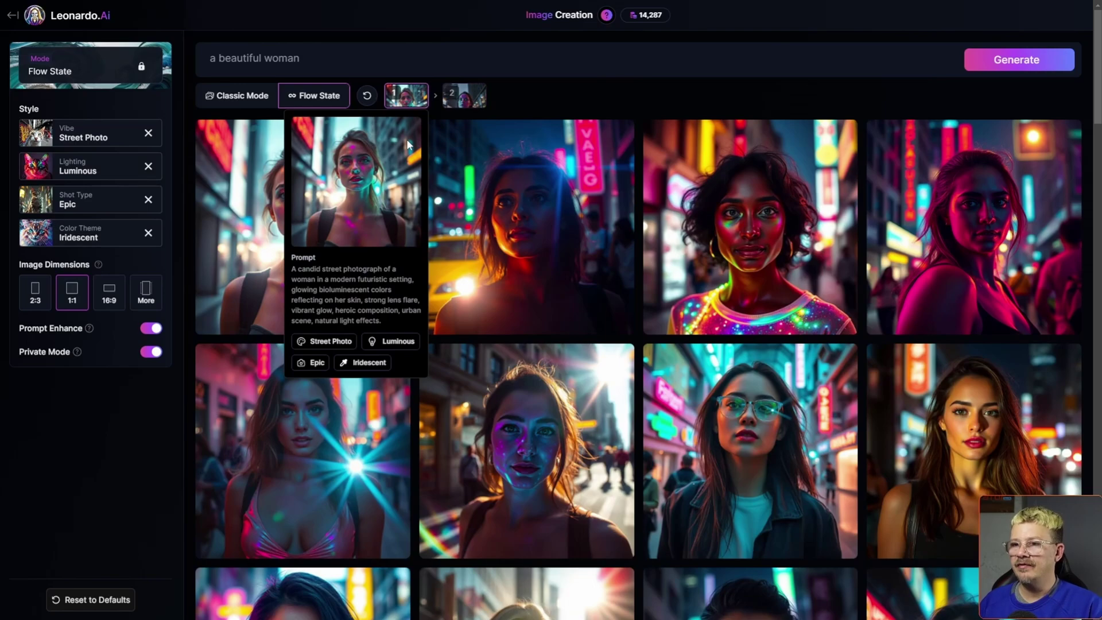
{"action": "left_click", "coordinate": [148, 233]}
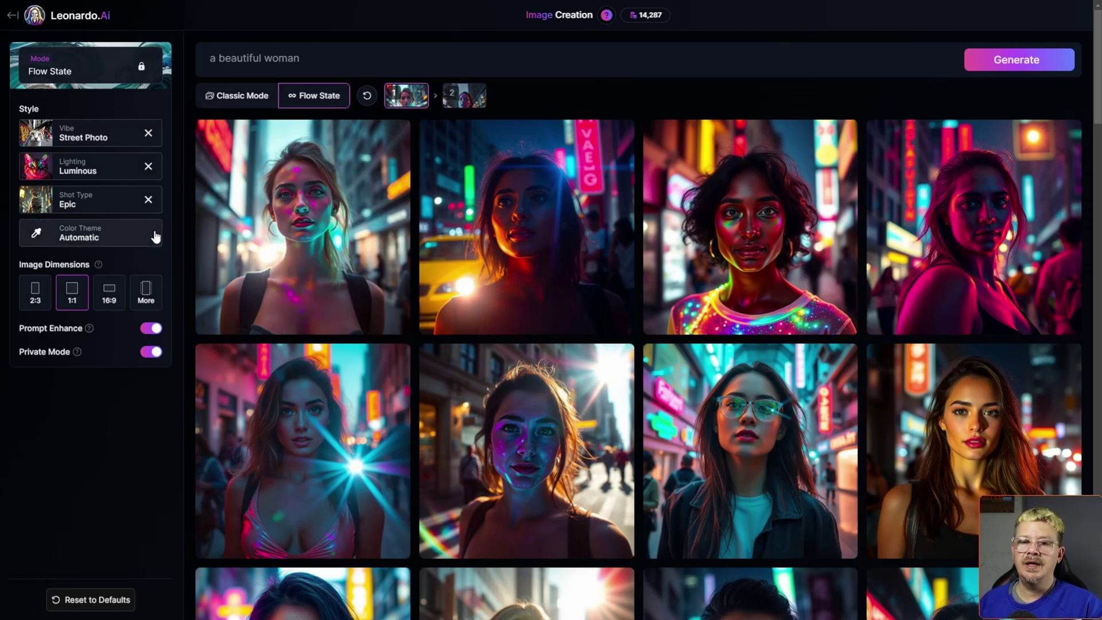
{"action": "left_click", "coordinate": [148, 167]}
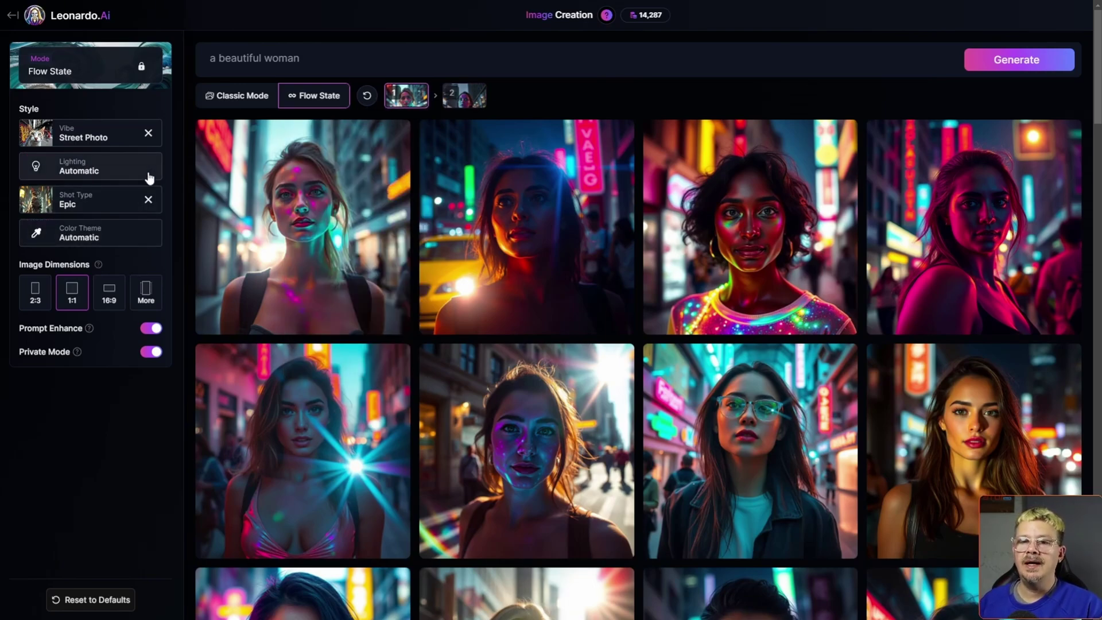
Step: Change the shot type from Epic to Cinematic and regenerate the portraits
{"action": "left_click", "coordinate": [96, 201]}
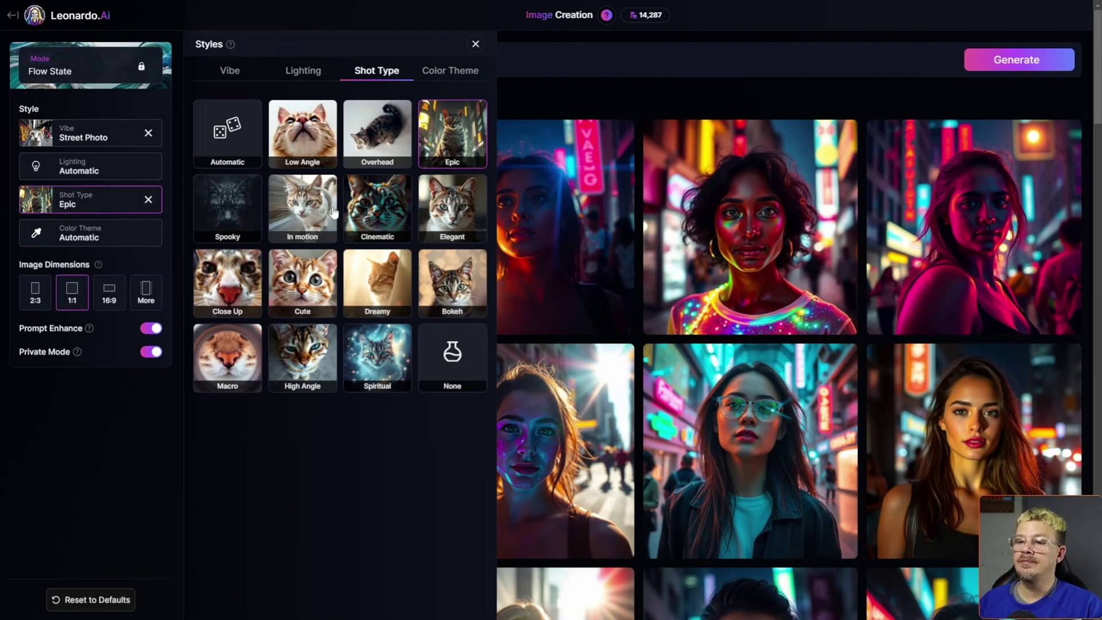
{"action": "left_click", "coordinate": [378, 208]}
{"action": "left_click", "coordinate": [26, 551]}
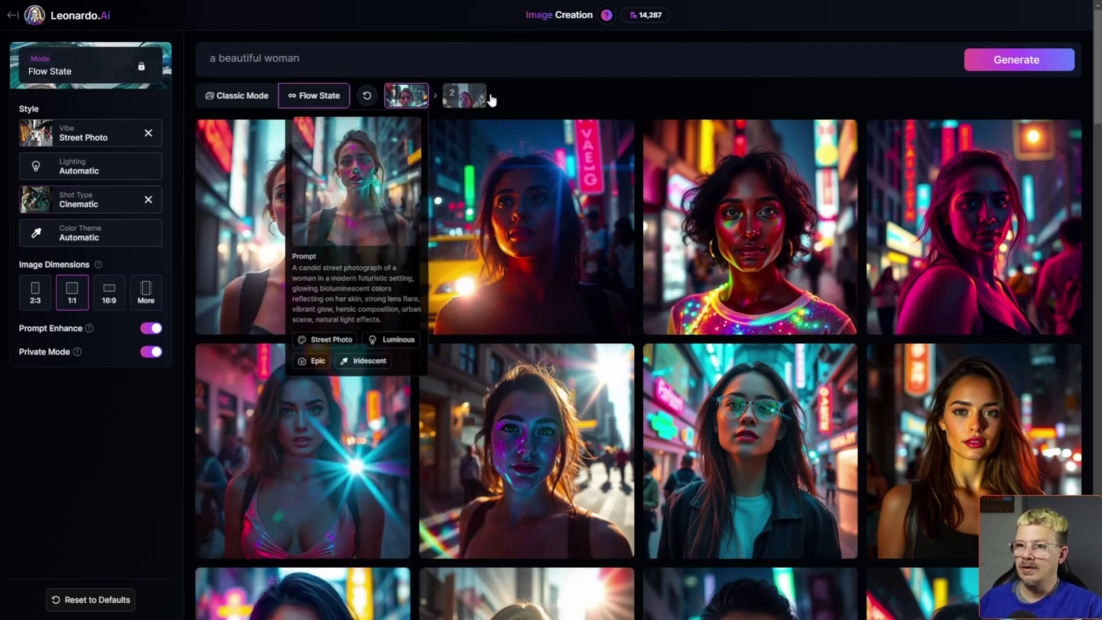
{"action": "left_click", "coordinate": [1017, 60]}
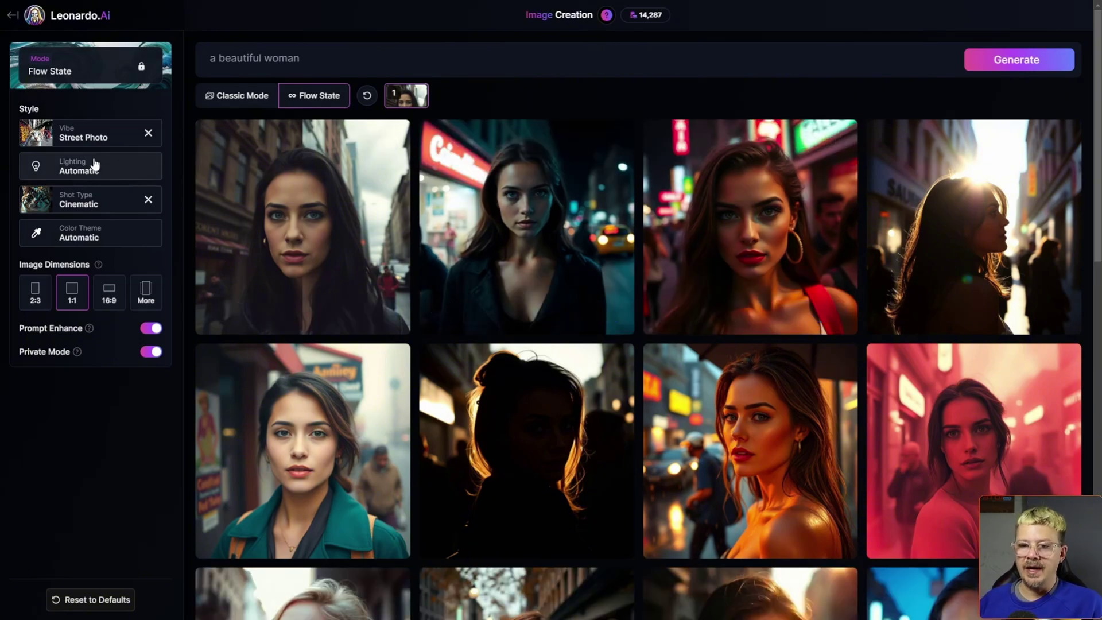
Step: Generate more portraits like the pink-lit one, then reset Flow State to a blank prompt
{"action": "mouse_move", "coordinate": [581, 245]}
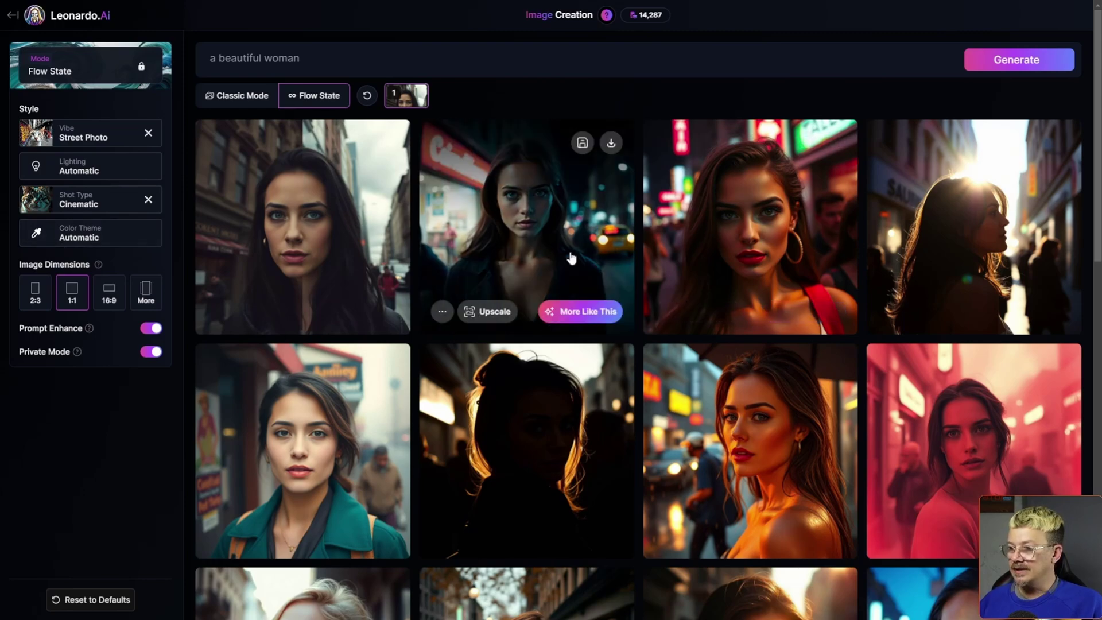
{"action": "mouse_move", "coordinate": [350, 271]}
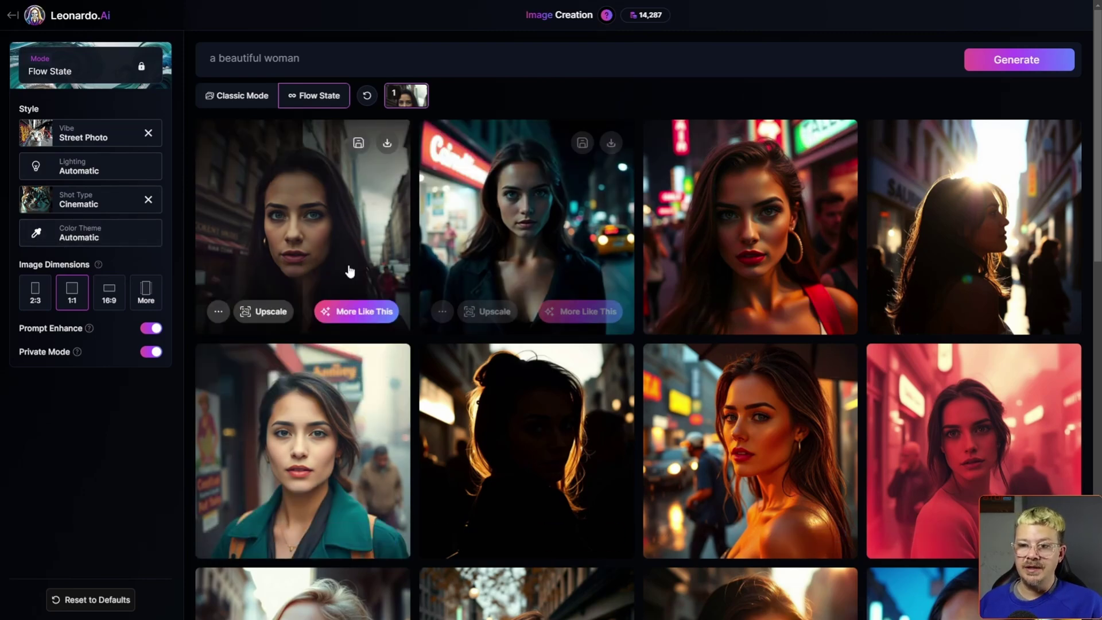
{"action": "scroll", "coordinate": [660, 230], "scroll_direction": "down", "scroll_amount": 4}
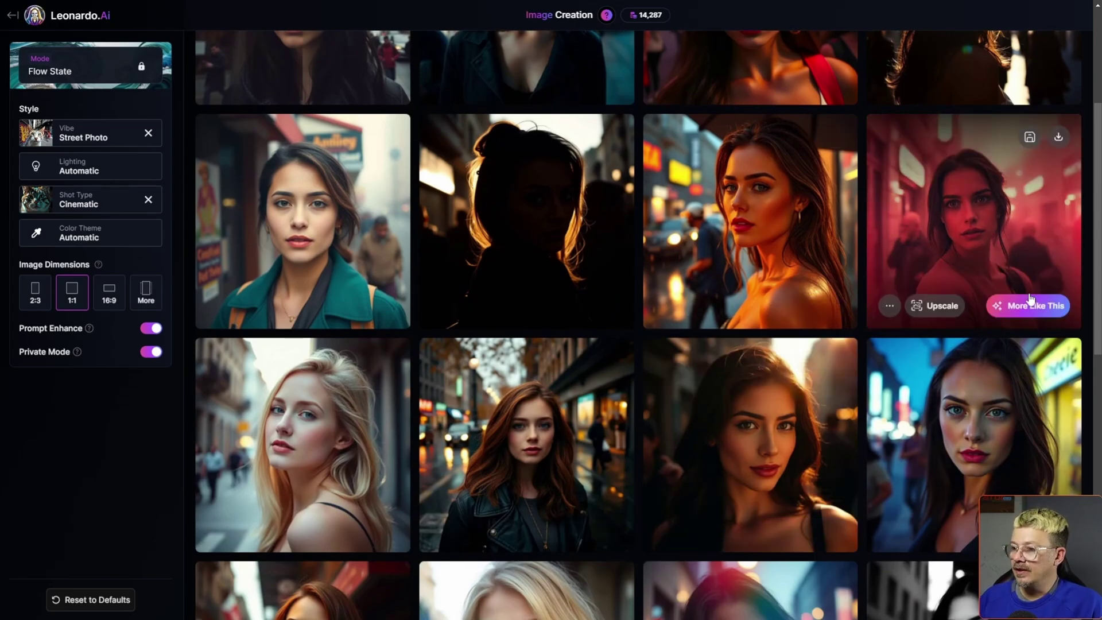
{"action": "left_click", "coordinate": [1027, 304]}
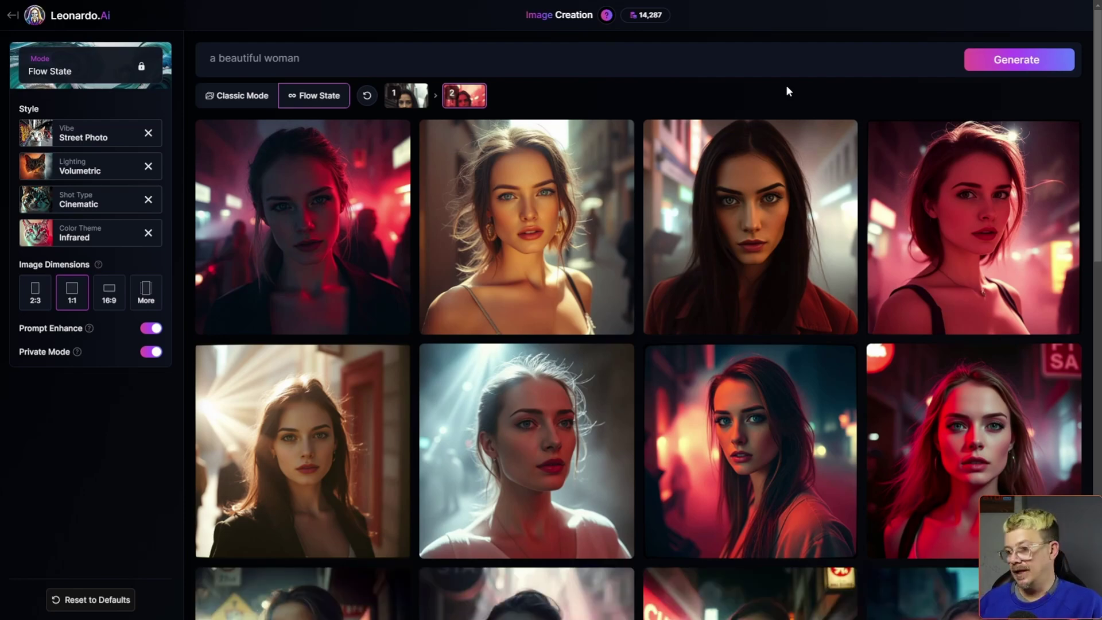
{"action": "mouse_move", "coordinate": [470, 142]}
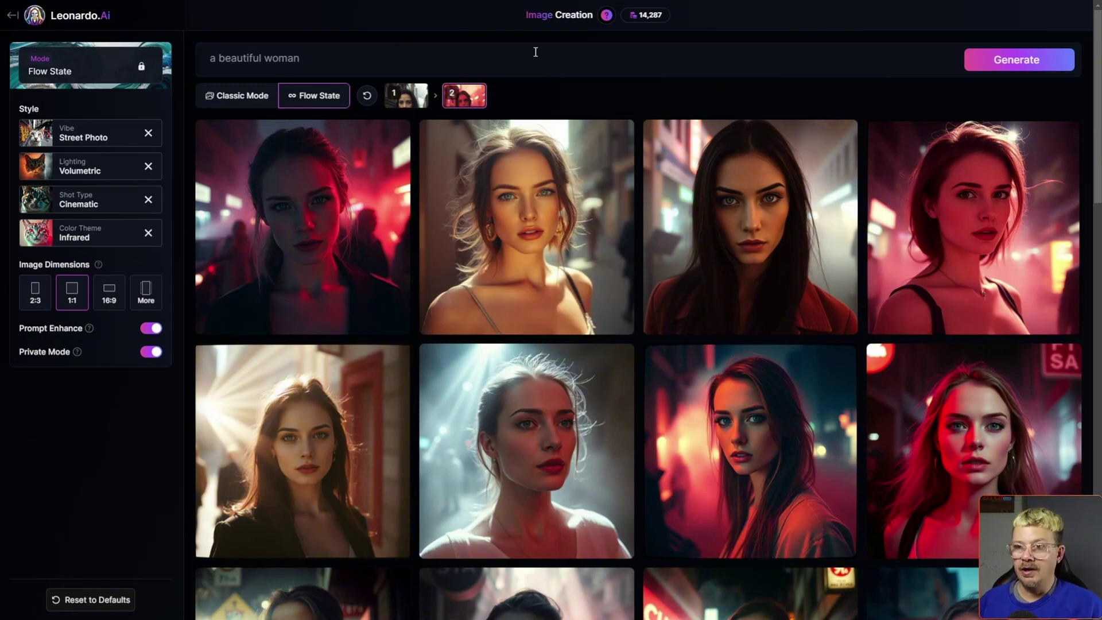
{"action": "left_click", "coordinate": [367, 98]}
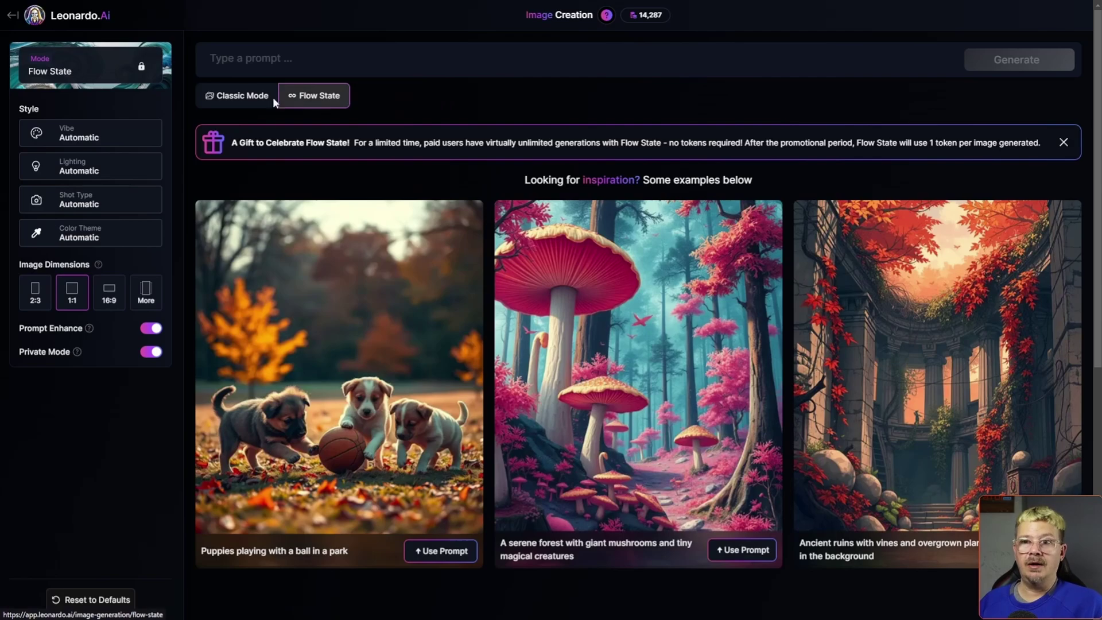
Step: Generate the floating-island fantasy castle feed, browse it, then open Your Generations in the Library
{"action": "left_click", "coordinate": [234, 97]}
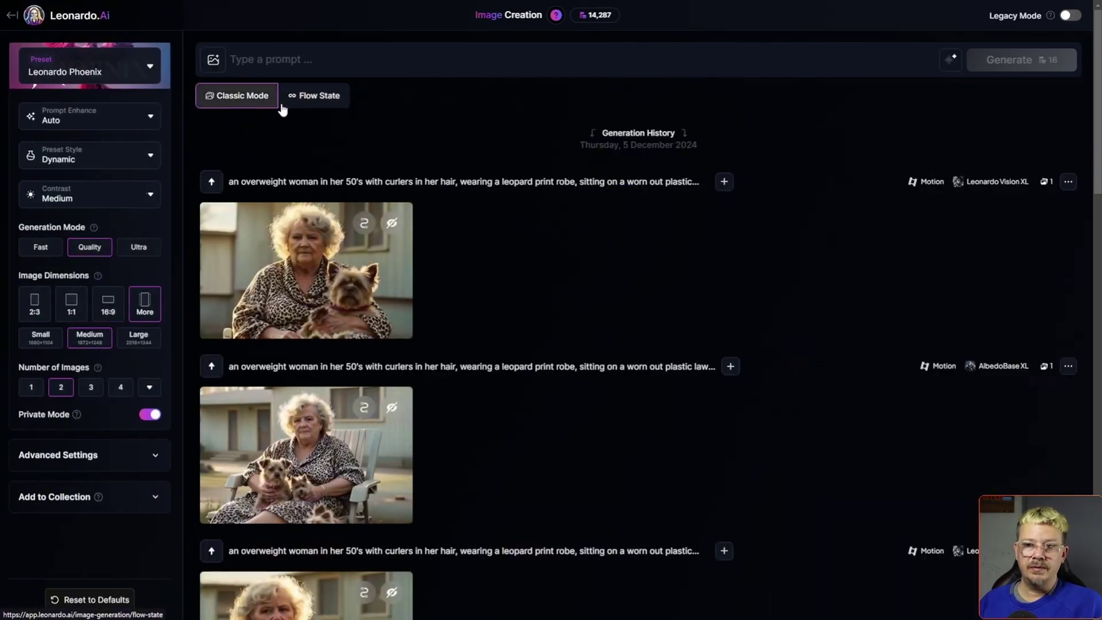
{"action": "left_click", "coordinate": [740, 550]}
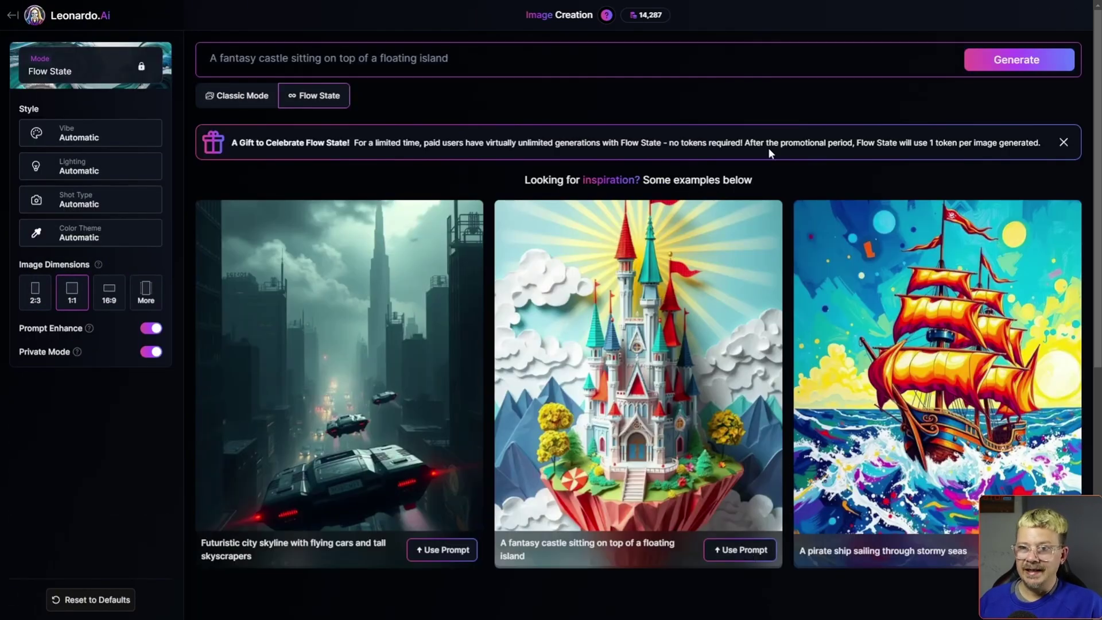
{"action": "left_click", "coordinate": [1019, 60]}
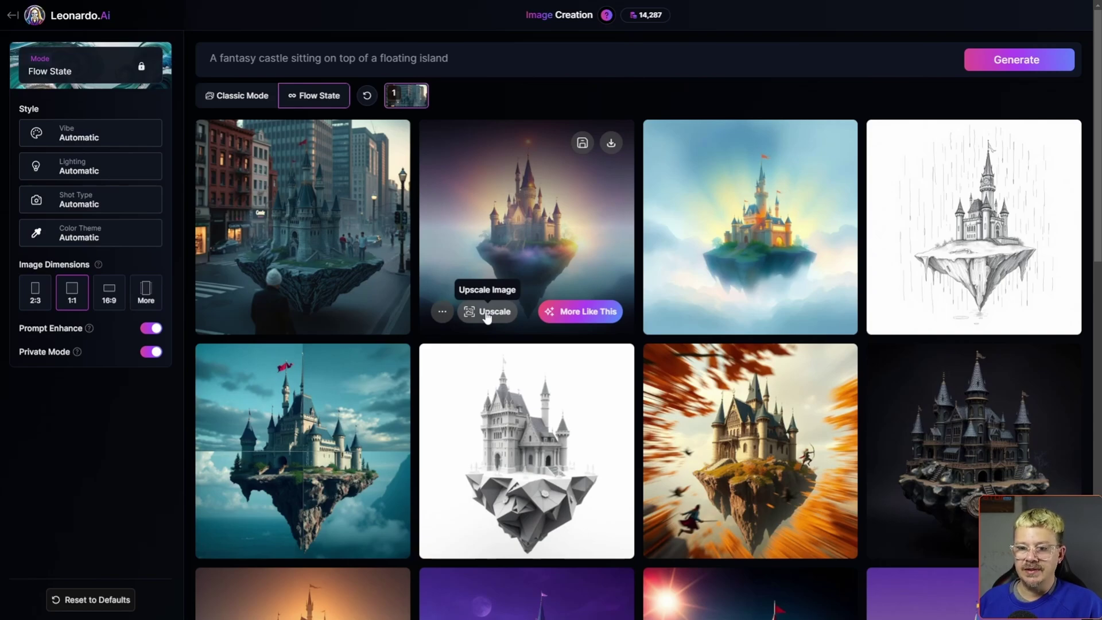
{"action": "scroll", "coordinate": [487, 318], "scroll_direction": "down", "scroll_amount": 3}
{"action": "scroll", "coordinate": [486, 318], "scroll_direction": "up", "scroll_amount": 3}
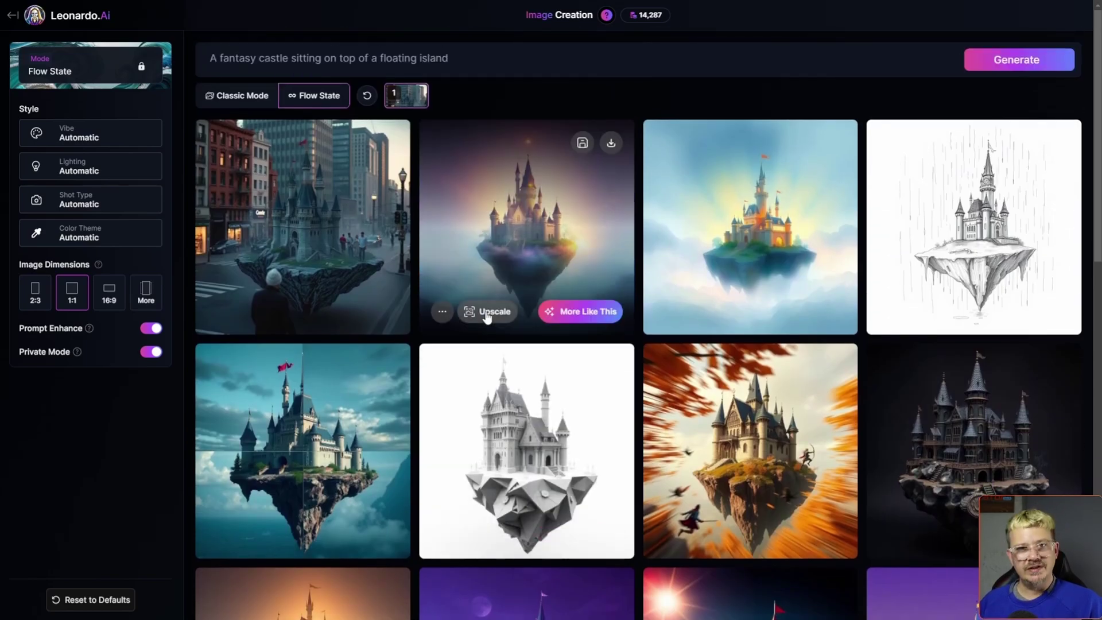
{"action": "scroll", "coordinate": [487, 317], "scroll_direction": "down", "scroll_amount": 2}
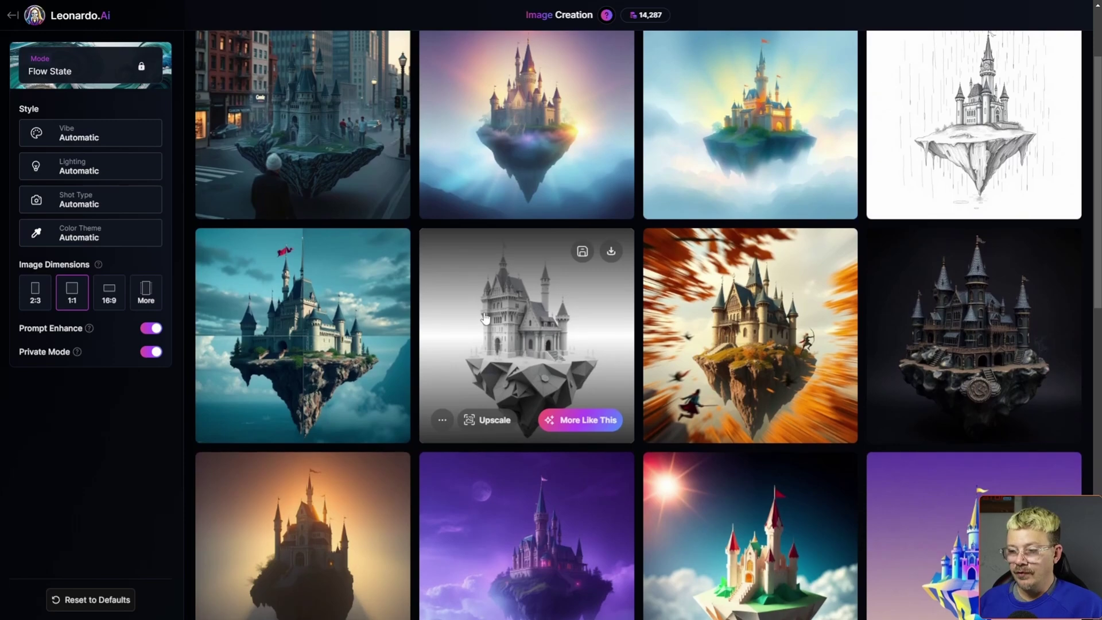
{"action": "scroll", "coordinate": [486, 318], "scroll_direction": "down", "scroll_amount": 3}
{"action": "scroll", "coordinate": [486, 319], "scroll_direction": "down", "scroll_amount": 2}
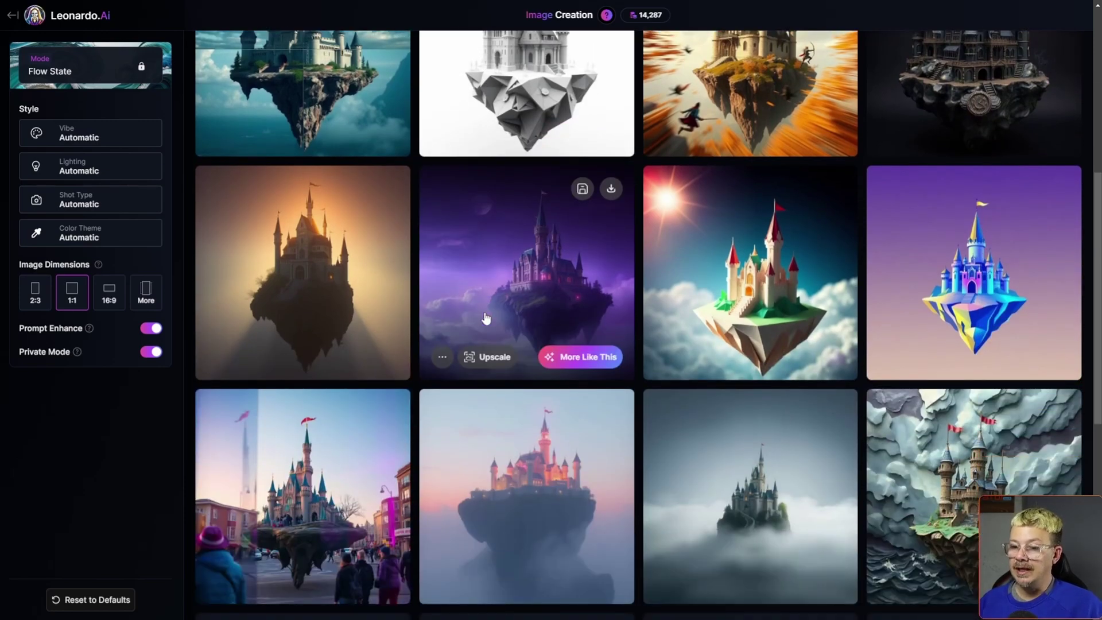
{"action": "scroll", "coordinate": [486, 319], "scroll_direction": "down", "scroll_amount": 2}
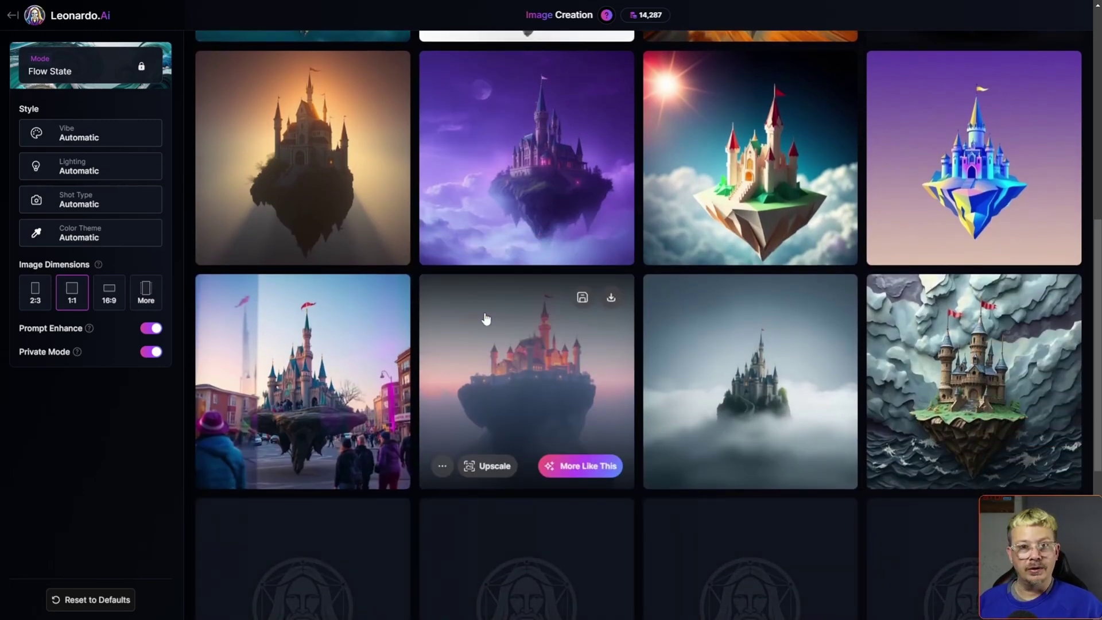
{"action": "left_click", "coordinate": [12, 15]}
{"action": "left_click", "coordinate": [49, 148]}
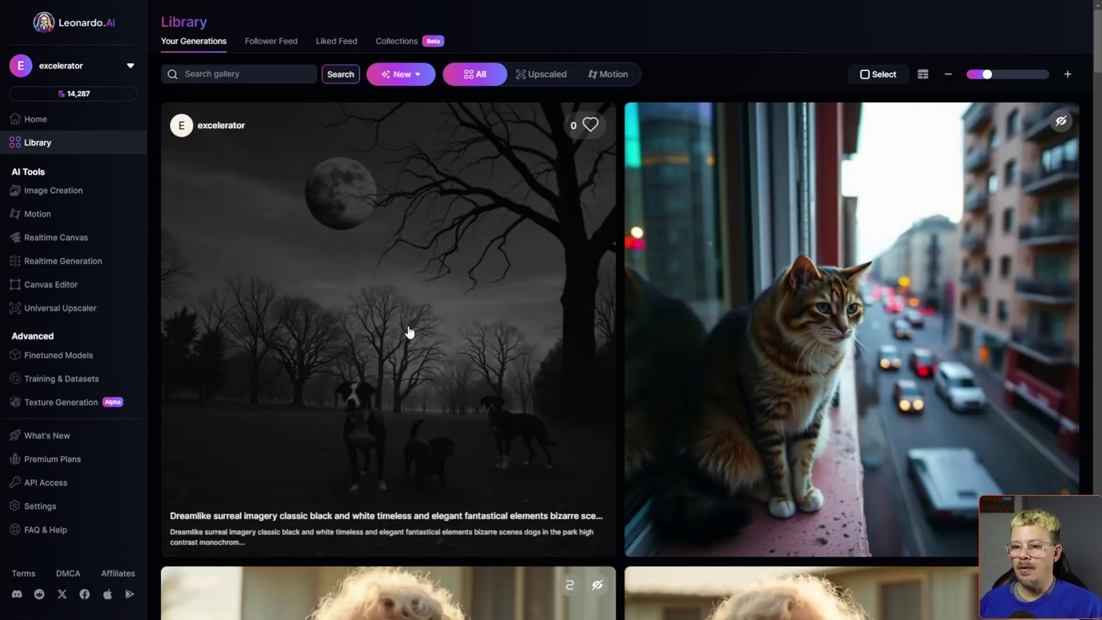
Step: Open the black-and-white dogs-in-the-park image from the Library and show its more-actions menu
{"action": "left_click", "coordinate": [357, 382]}
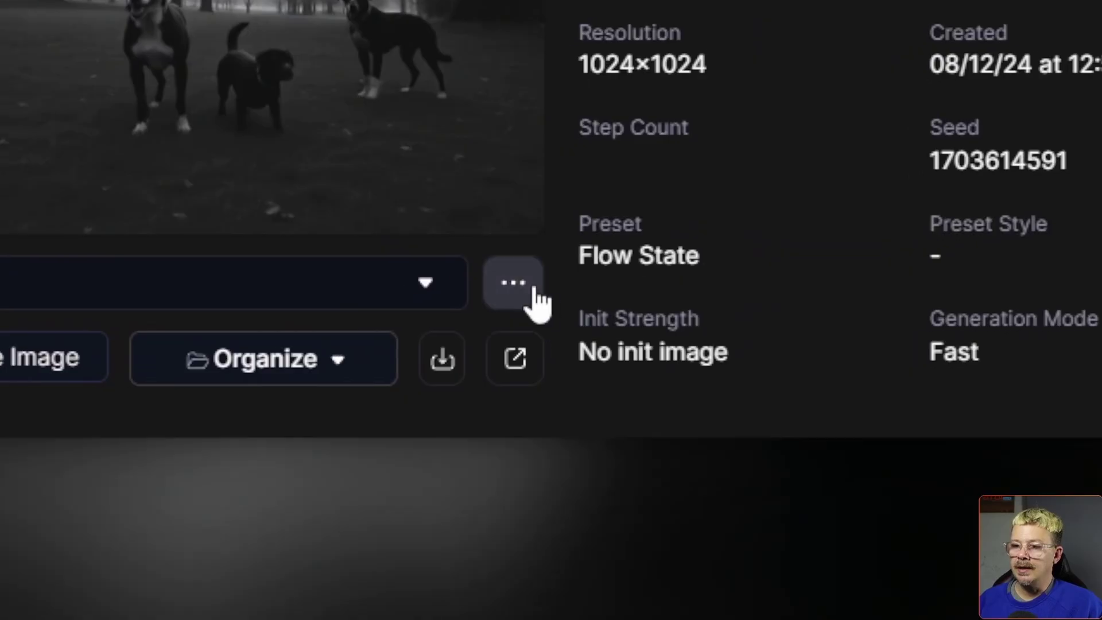
{"action": "left_click", "coordinate": [537, 299]}
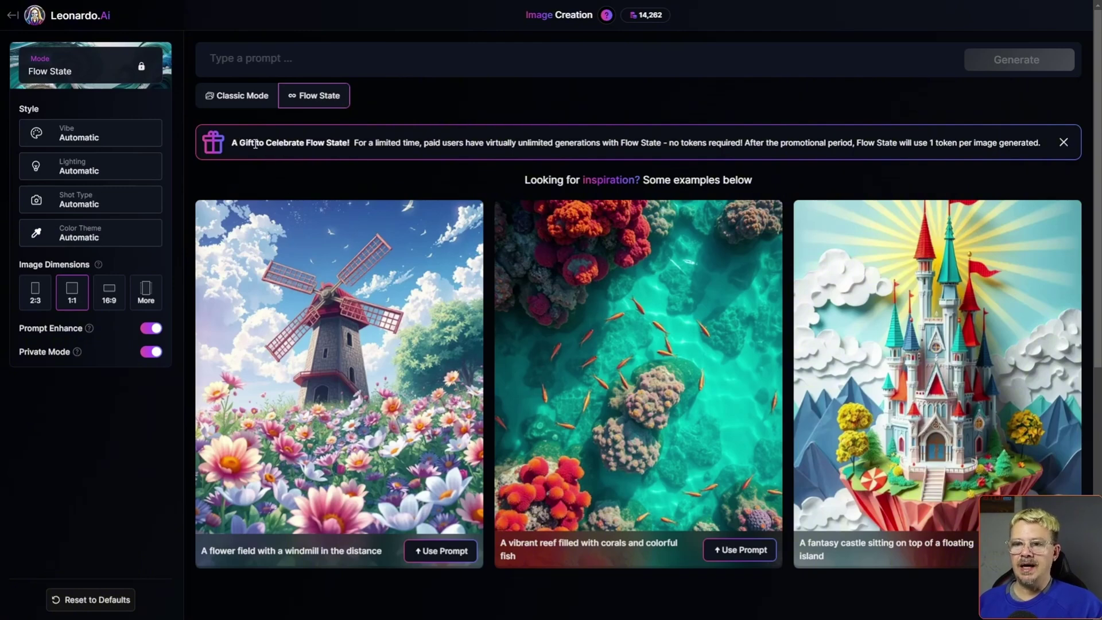
Step: Highlight the banner's unlimited-generations offer, then clear the highlight
{"action": "left_click_drag", "start_coordinate": [354, 144], "coordinate": [754, 141]}
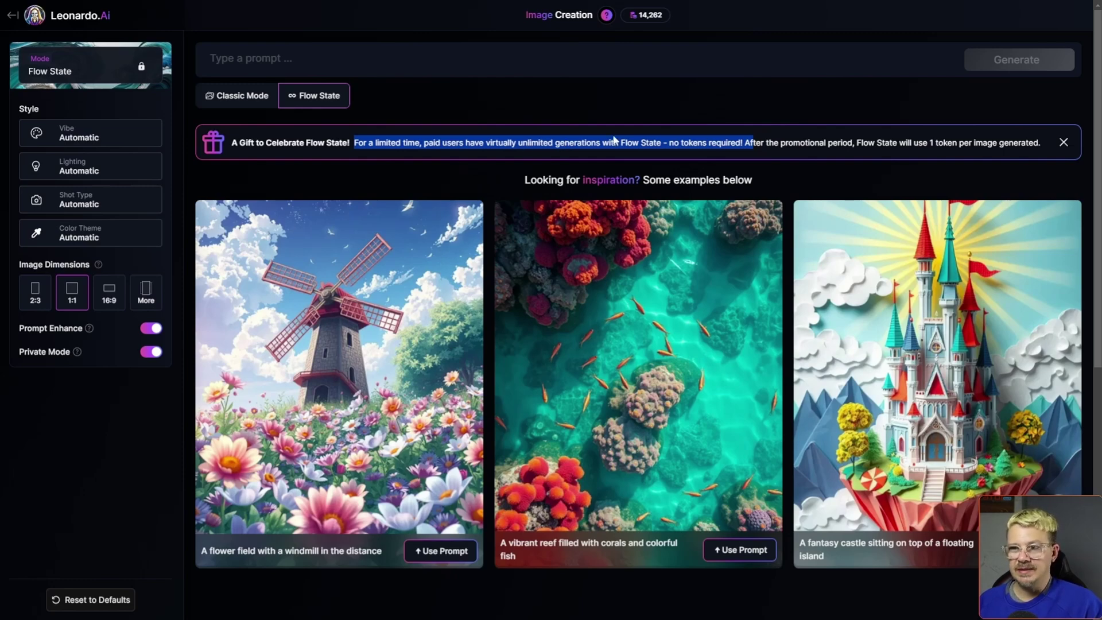
{"action": "left_click", "coordinate": [712, 140]}
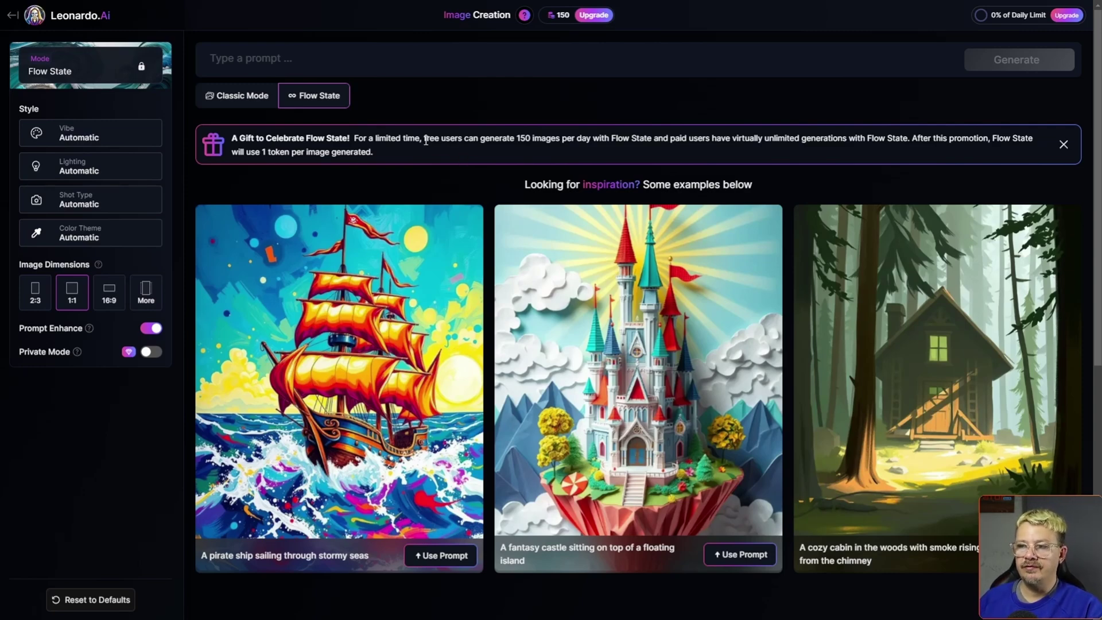
Step: Highlight the banner's 150 images per day offer for free users, then clear the highlight
{"action": "left_click_drag", "start_coordinate": [425, 138], "coordinate": [660, 136]}
{"action": "left_click", "coordinate": [287, 152]}
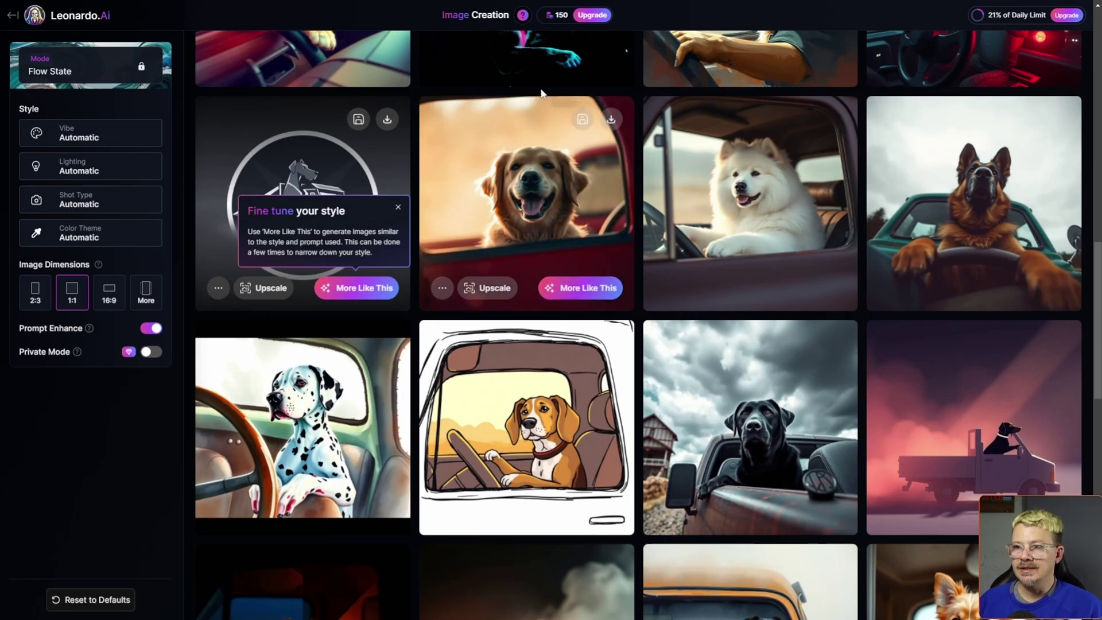
{"action": "mouse_move", "coordinate": [551, 17]}
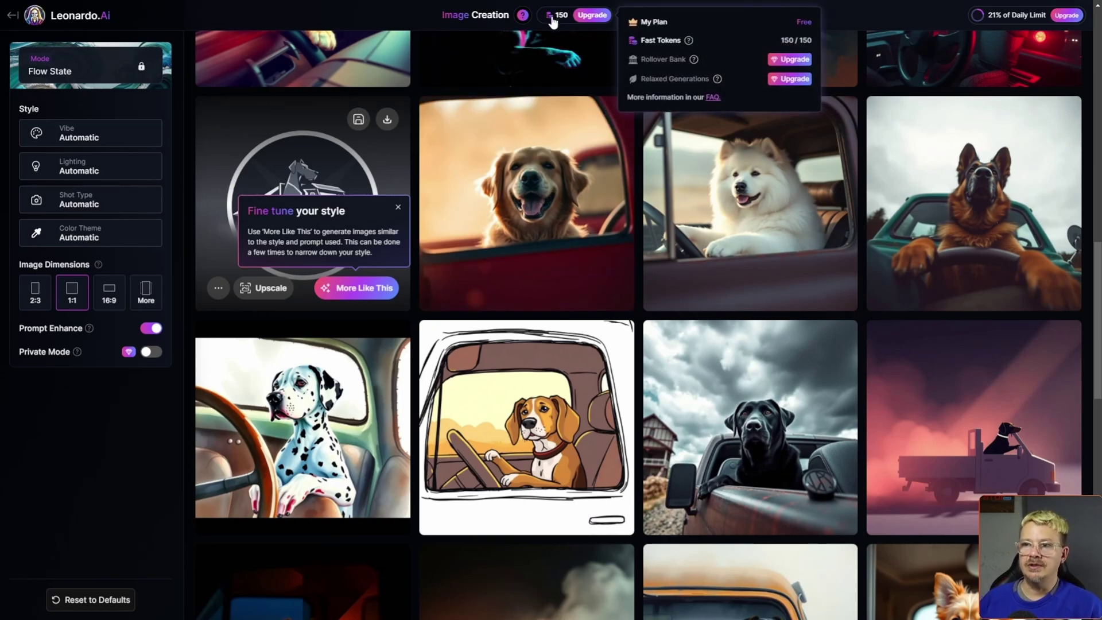